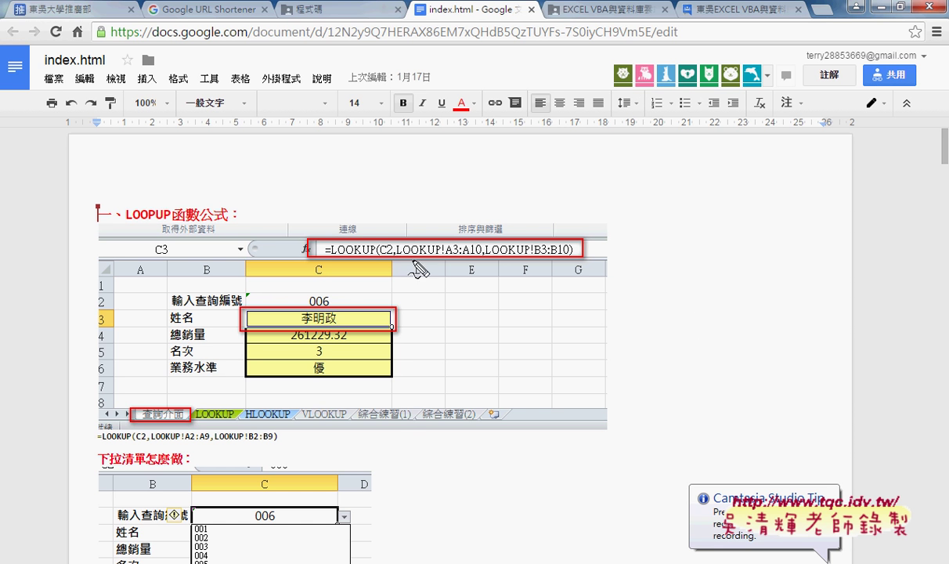
Underline the sheet reference in the formula screenshot, then switch to the Excel workbook.
drag(399, 262, 441, 261)
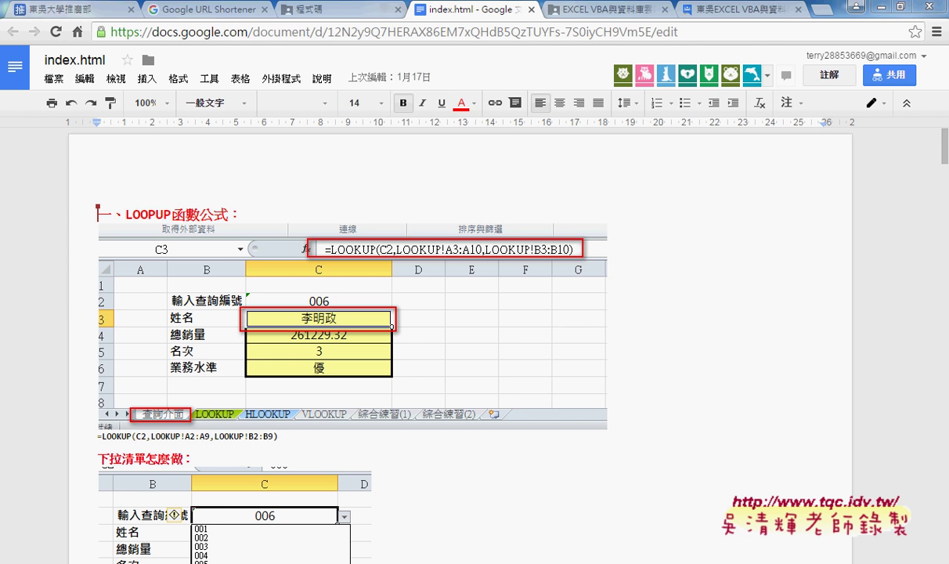
key(alt+Tab)
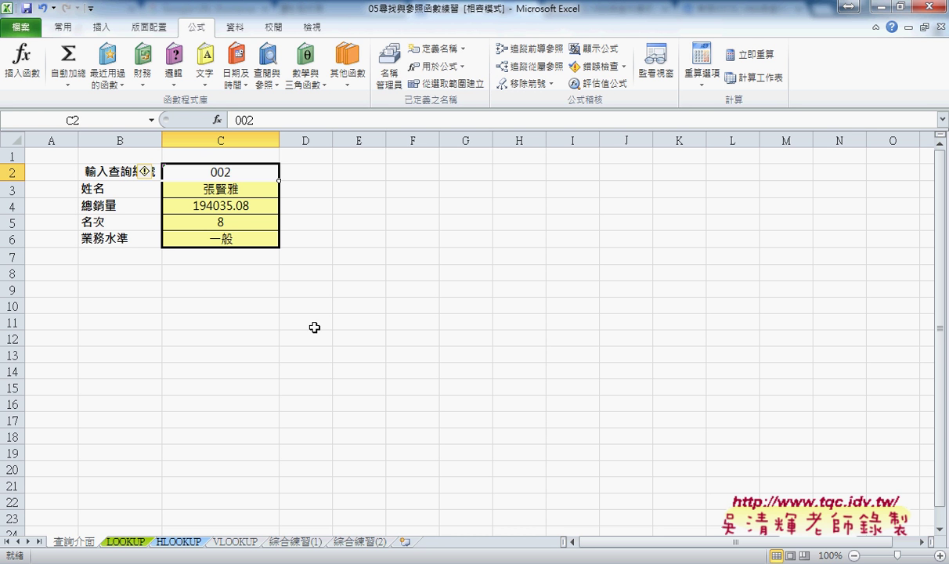
Inspect the rank formula in C5, then select C4's total-sales LOOKUP formula.
click(220, 221)
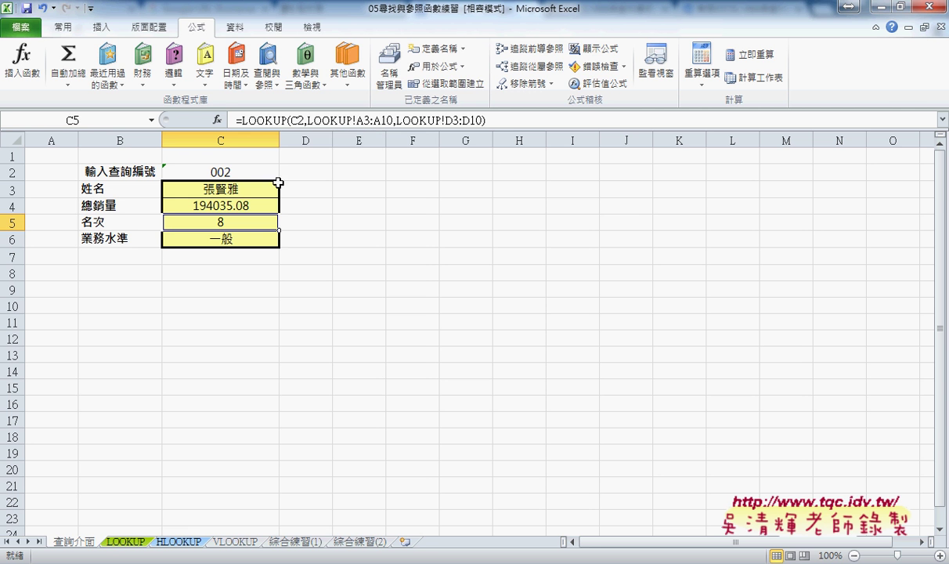
click(222, 206)
Open C4's LOOKUP arguments in vector form and replace the lookup vector with 編號.
click(257, 120)
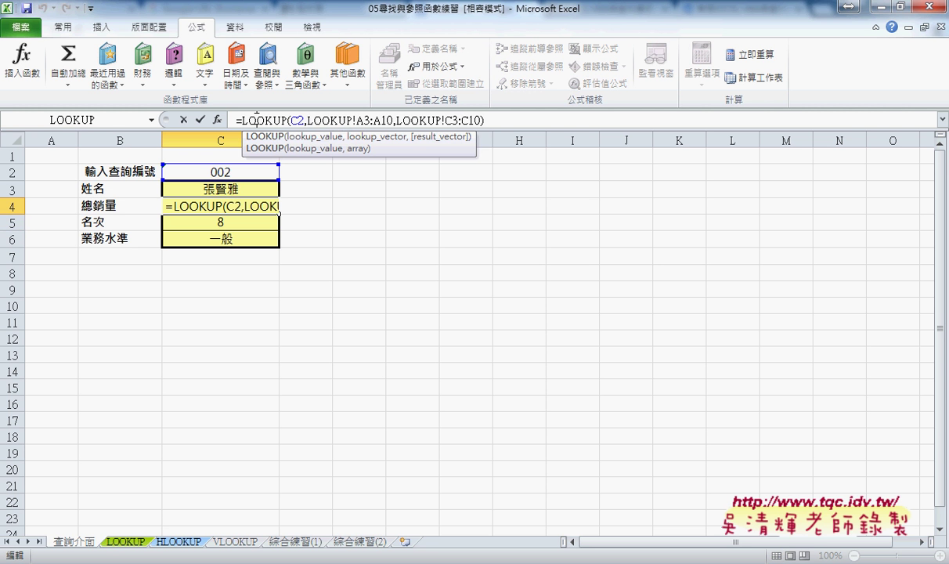
click(217, 121)
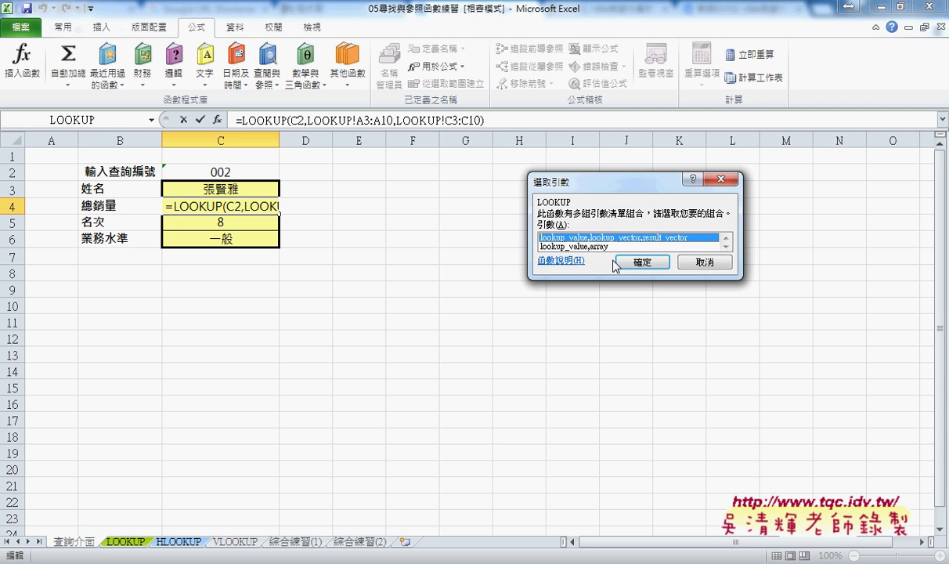
click(595, 252)
key(Tab)
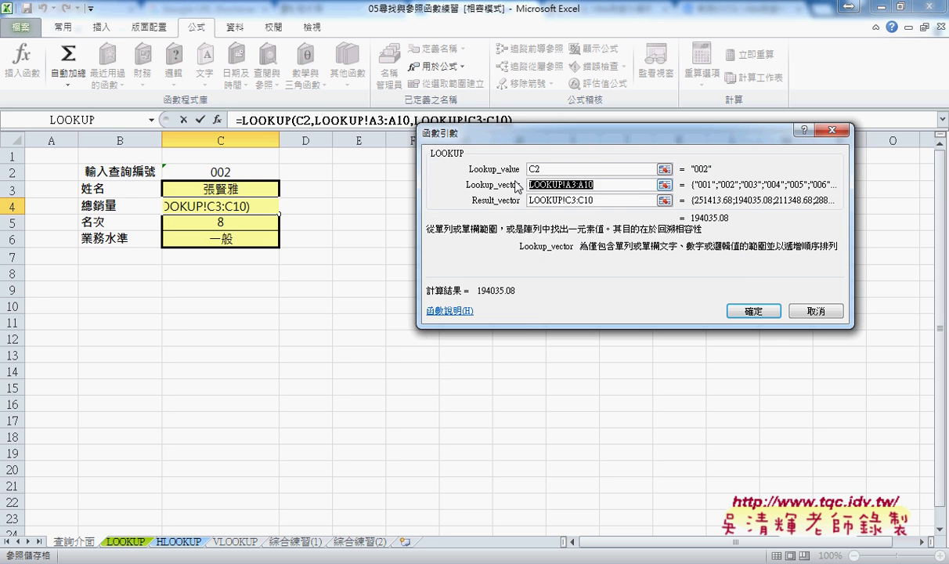
key(BackSpace)
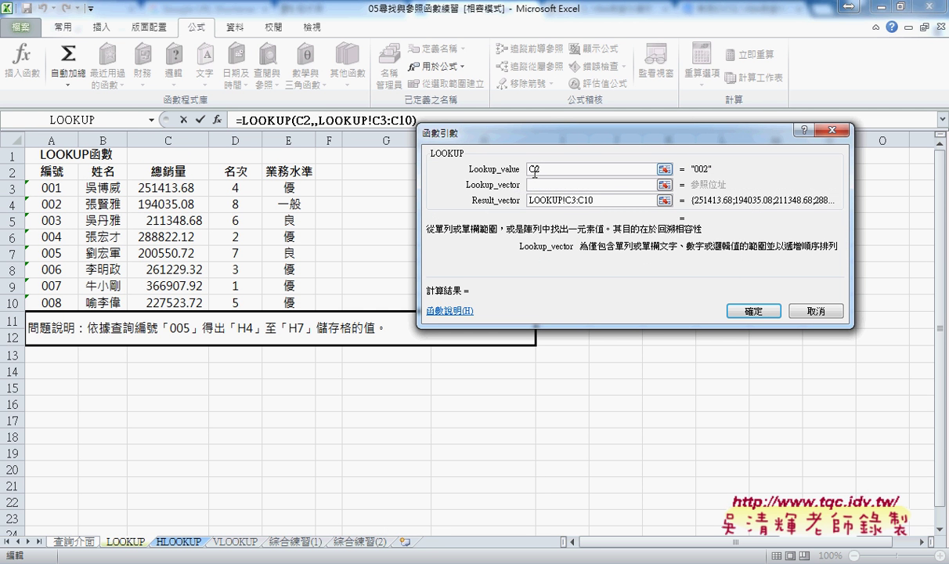
key(F3)
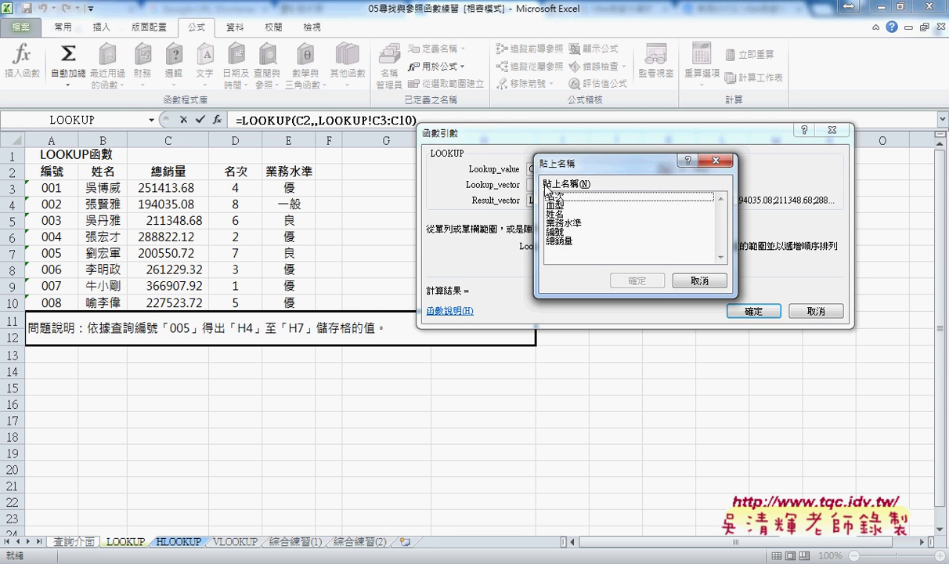
click(555, 232)
click(637, 281)
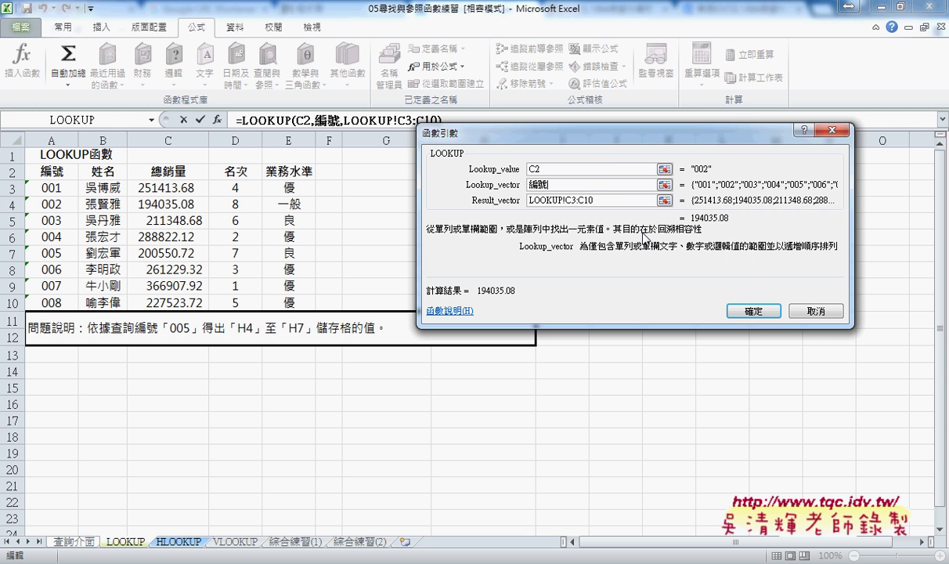
Replace the result vector with 總銷量 and confirm, giving =LOOKUP(C2,編號,總銷量).
key(Tab)
key(Delete)
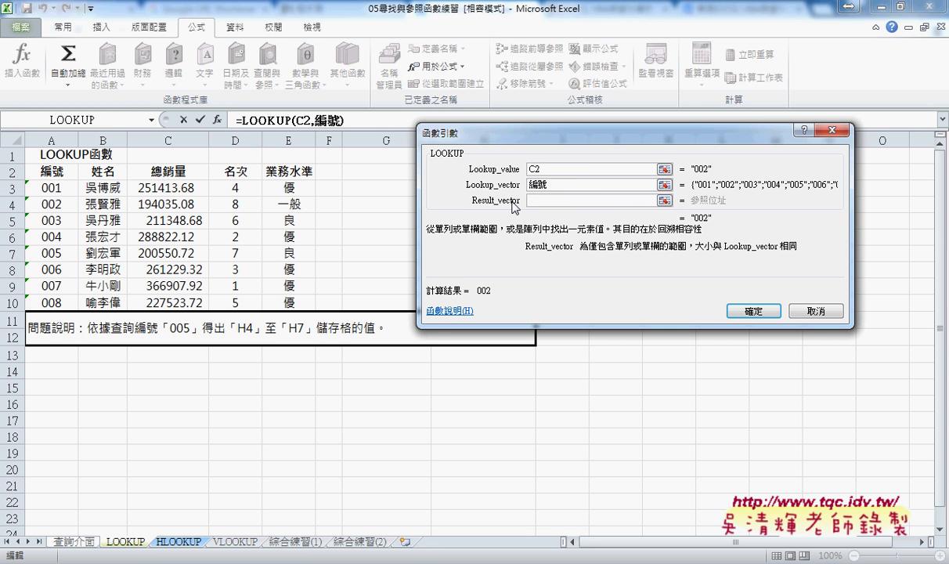
key(F3)
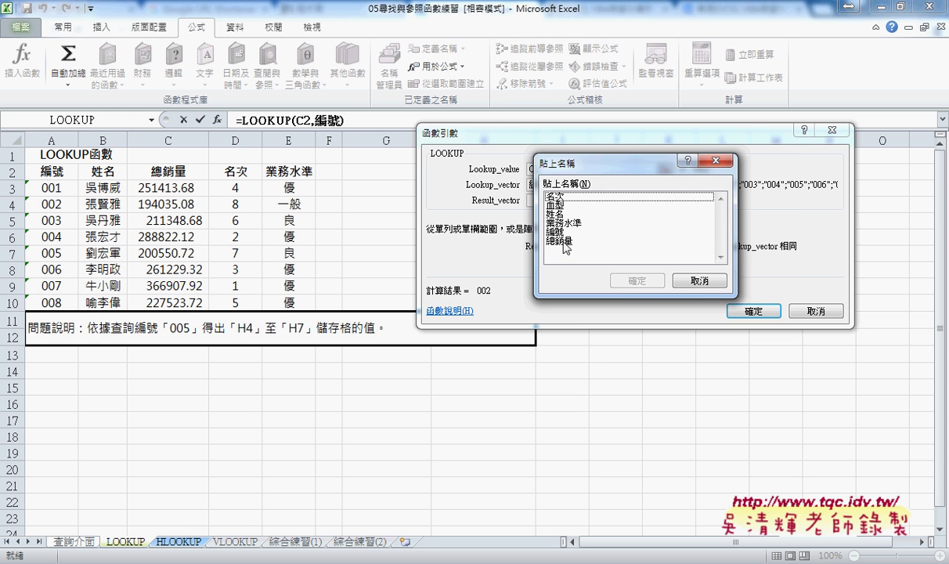
drag(566, 160, 619, 163)
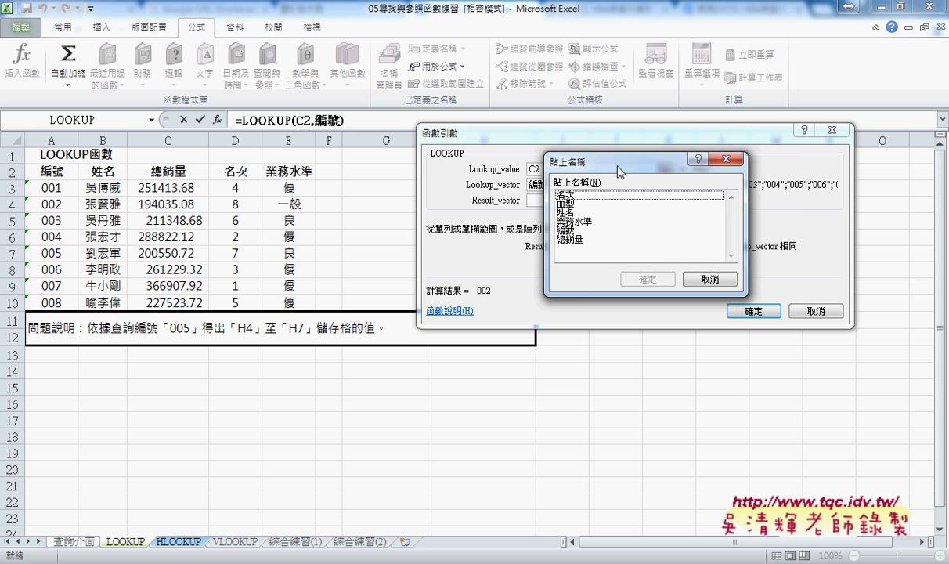
click(621, 243)
click(688, 281)
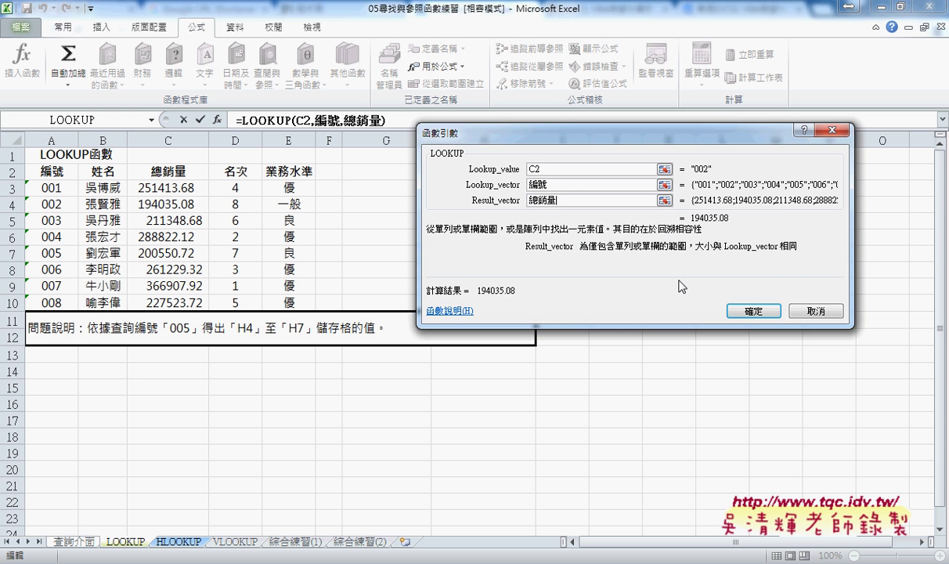
click(749, 310)
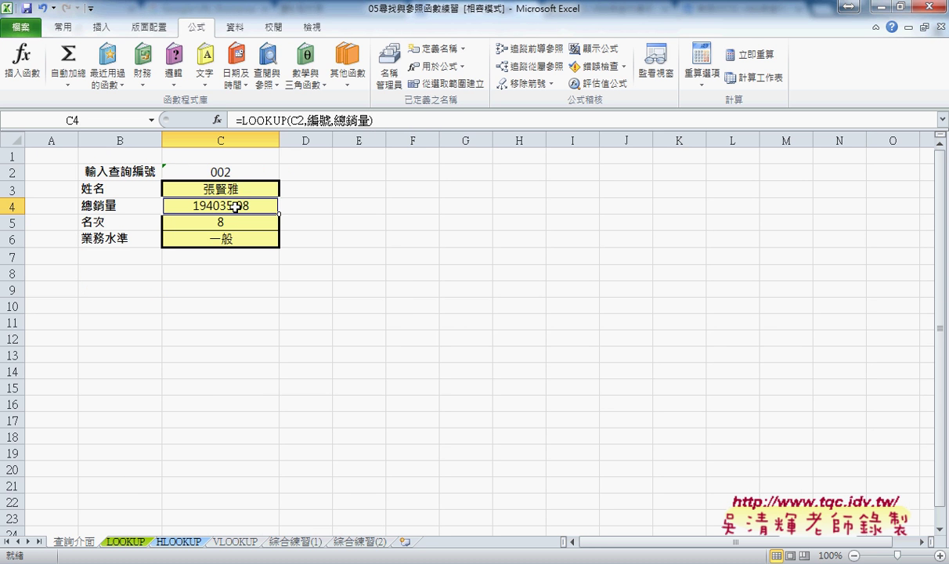
click(225, 189)
click(233, 209)
click(237, 189)
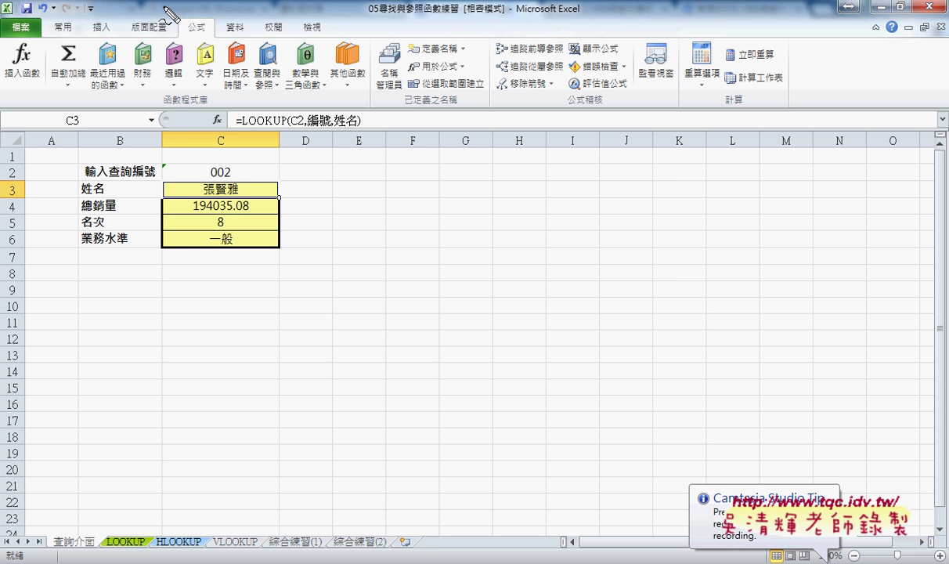
drag(205, 22, 208, 31)
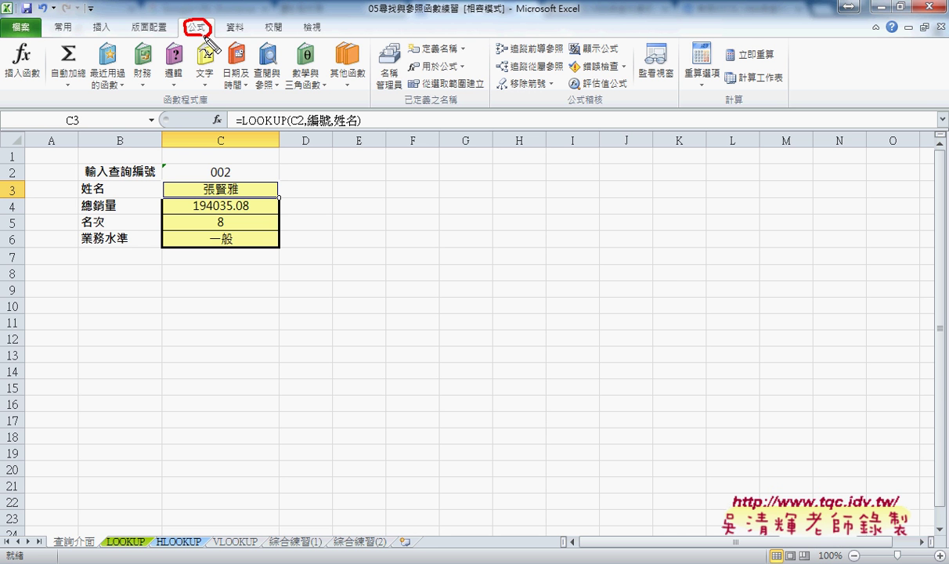
drag(468, 91, 487, 81)
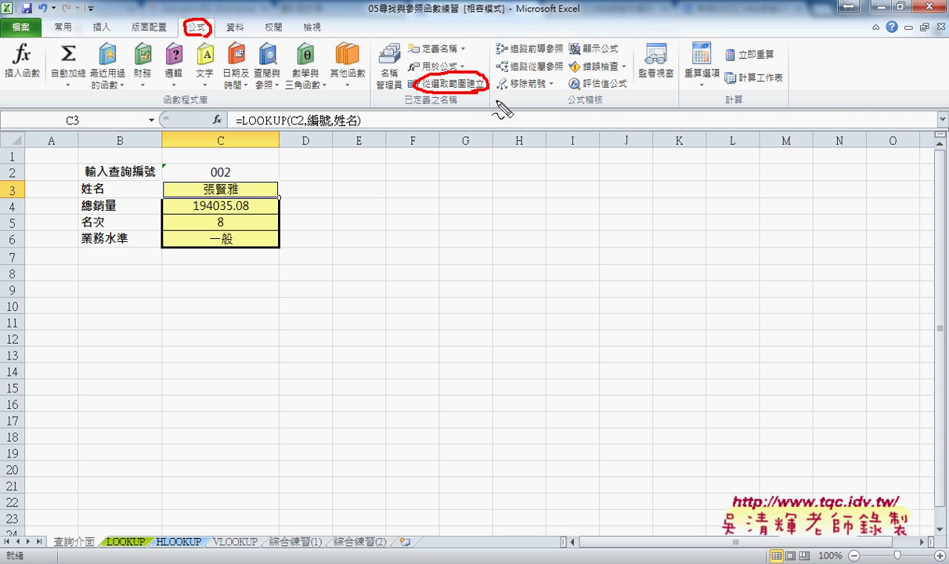
drag(379, 170, 419, 94)
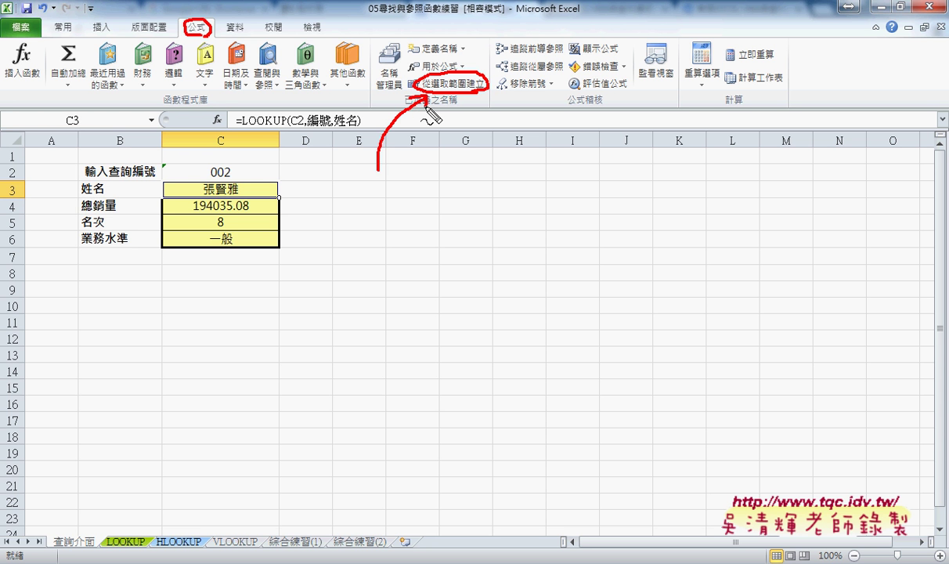
key(Escape)
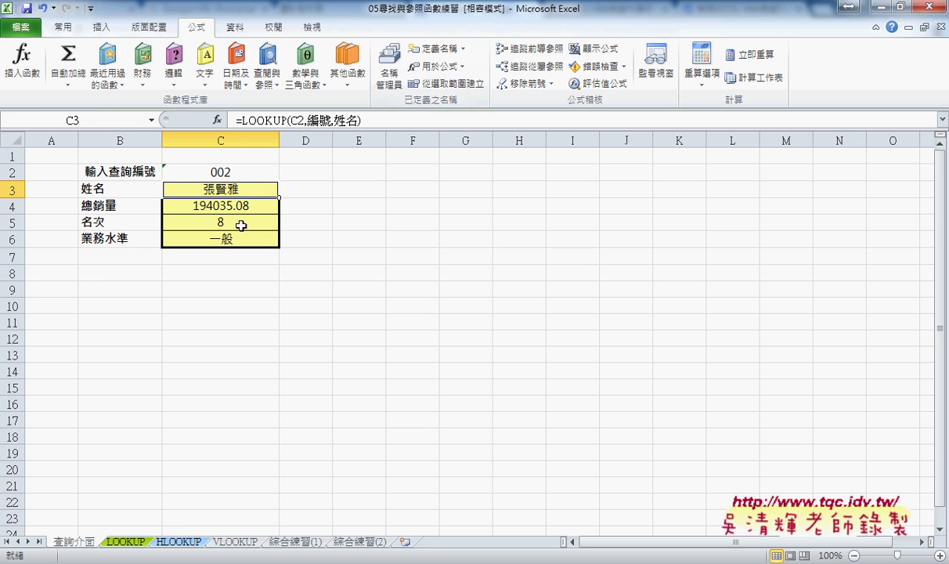
click(242, 220)
click(243, 237)
click(228, 168)
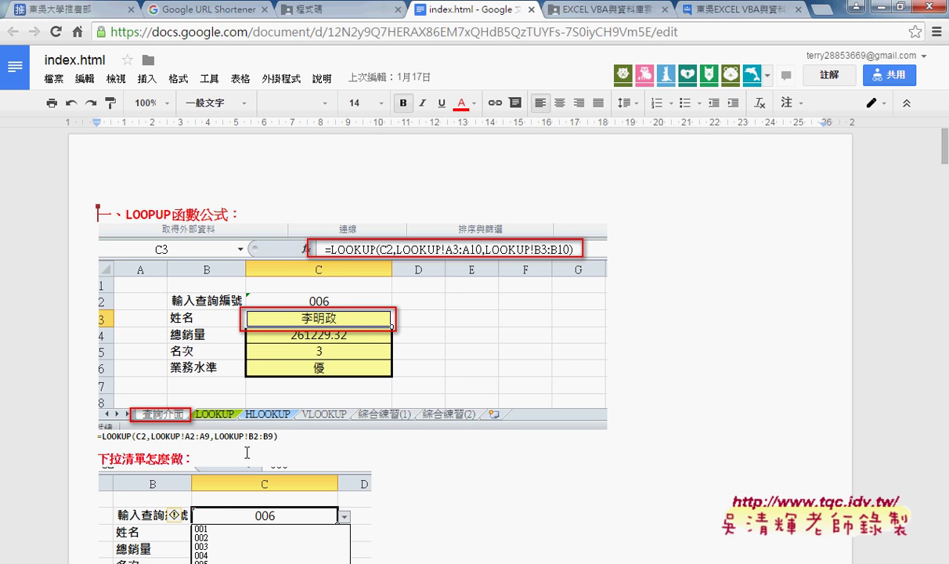
scroll(234, 428, down, 2)
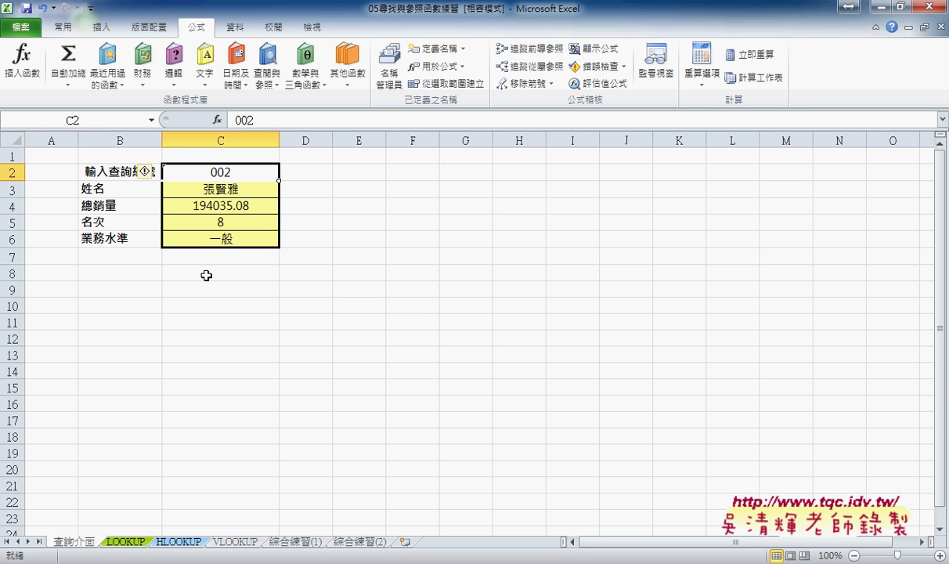
Check that 編號 refers to the LOOKUP sheet's ID column, then return to the 查詢介面 sheet.
click(126, 542)
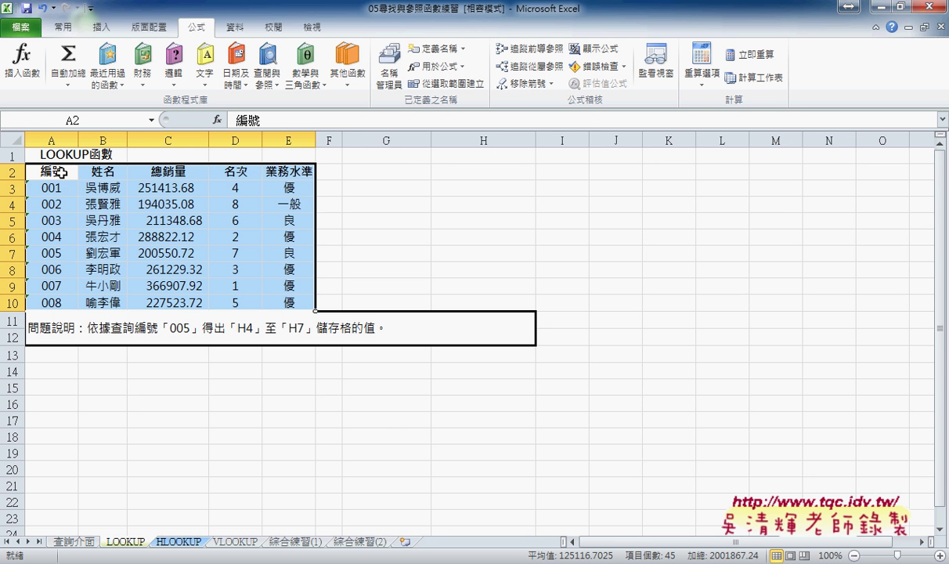
drag(53, 170, 53, 300)
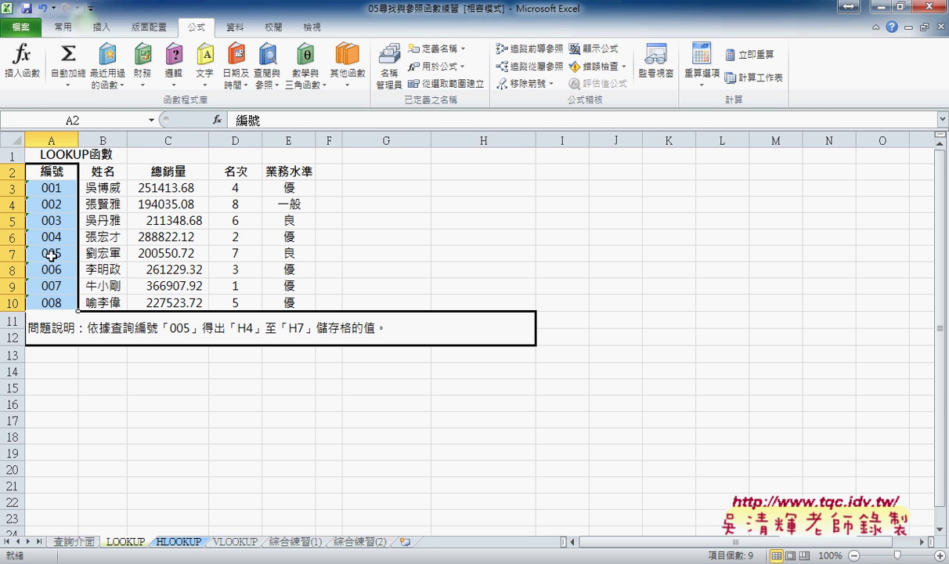
click(389, 74)
click(484, 196)
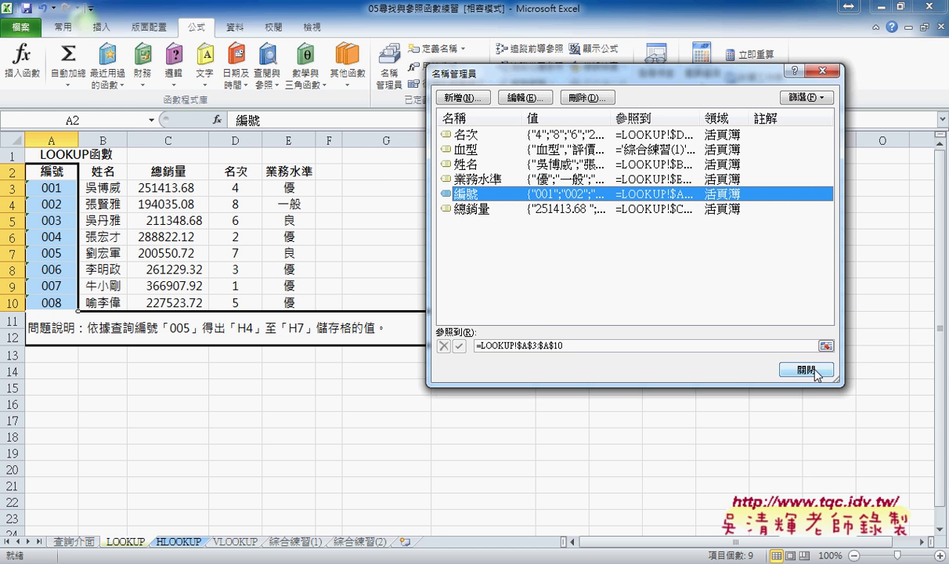
click(785, 368)
click(75, 536)
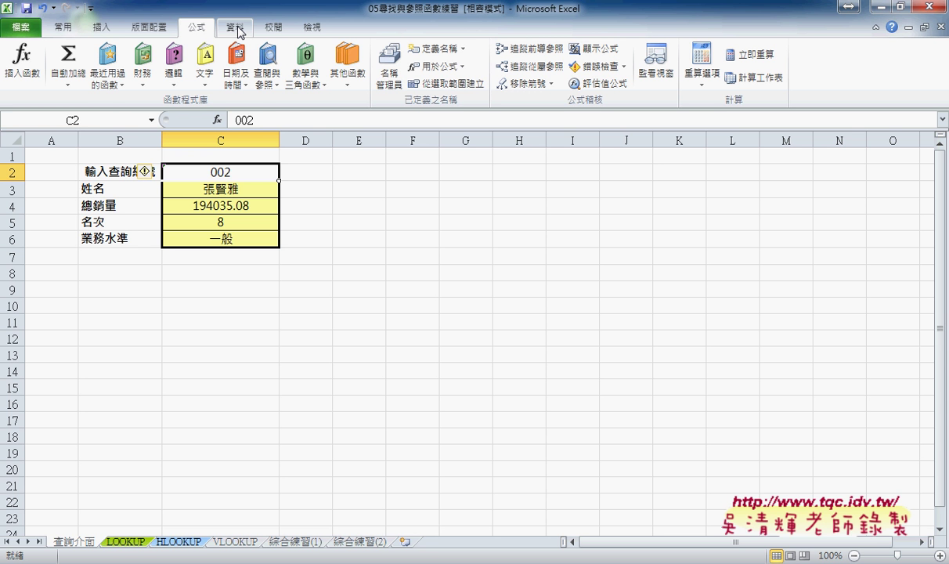
click(238, 29)
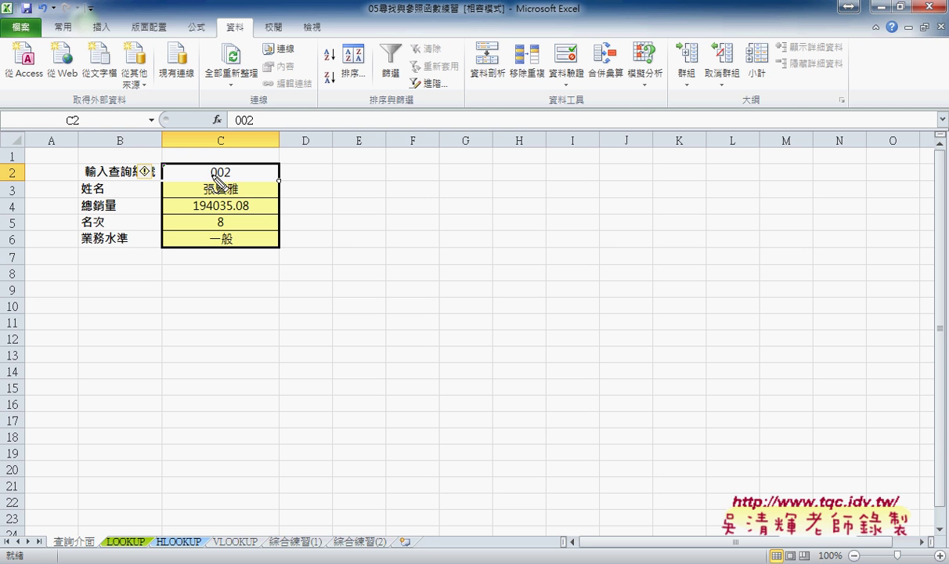
drag(248, 19, 252, 37)
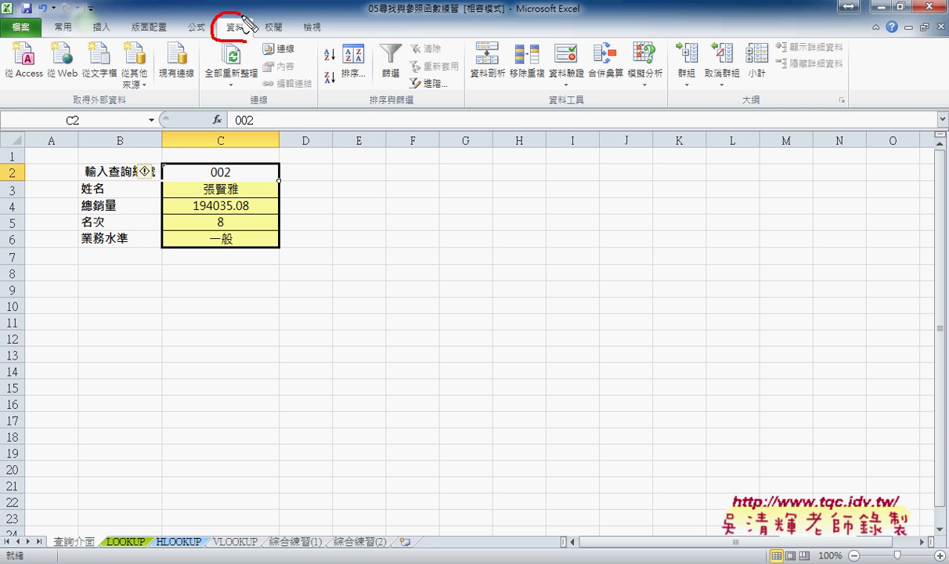
drag(563, 100, 607, 59)
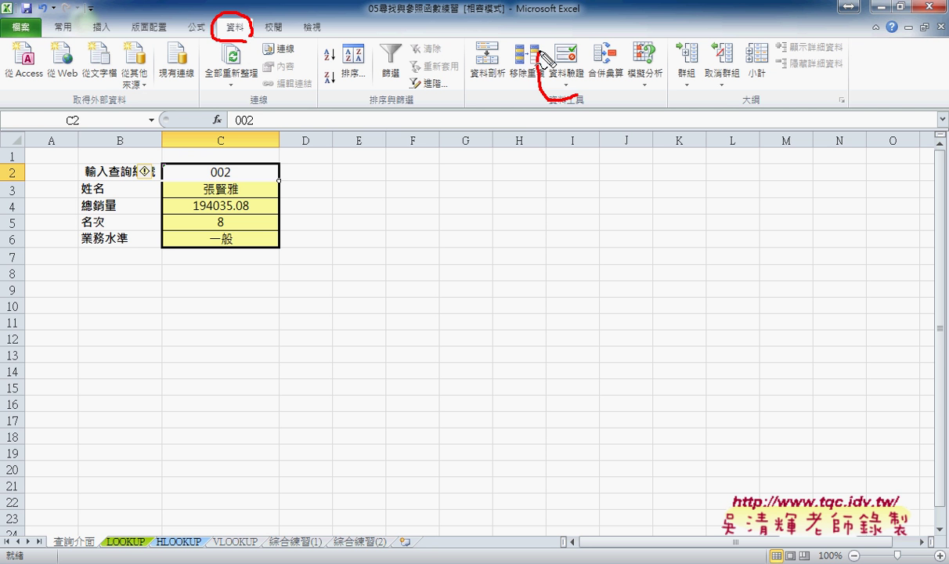
mouse_move(251, 36)
mouse_down()
mouse_move(532, 85)
mouse_move(517, 89)
mouse_up()
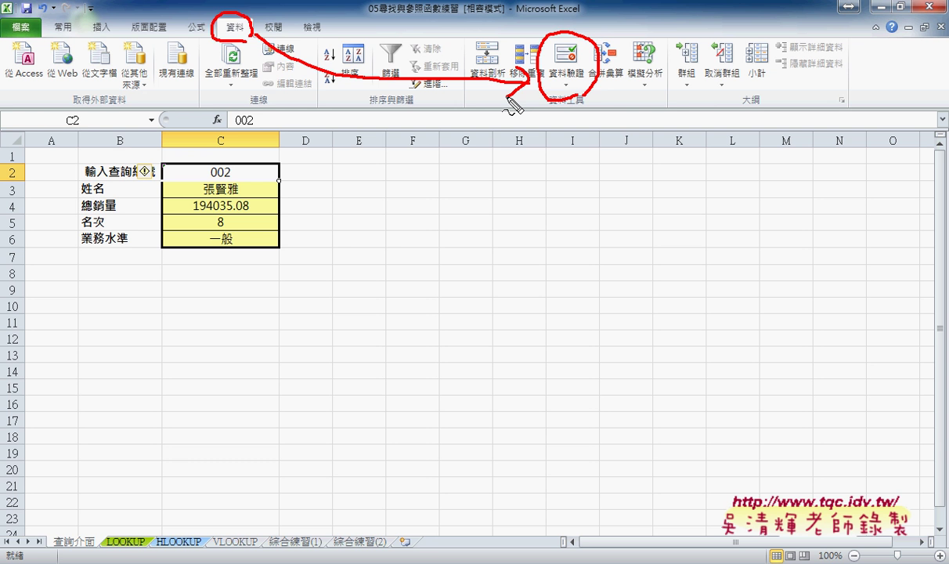
key(Escape)
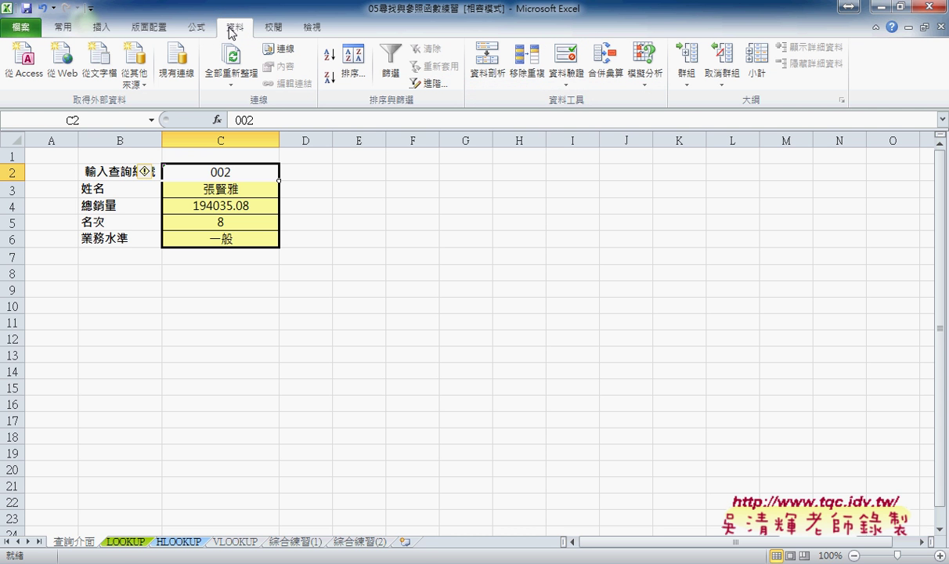
click(202, 27)
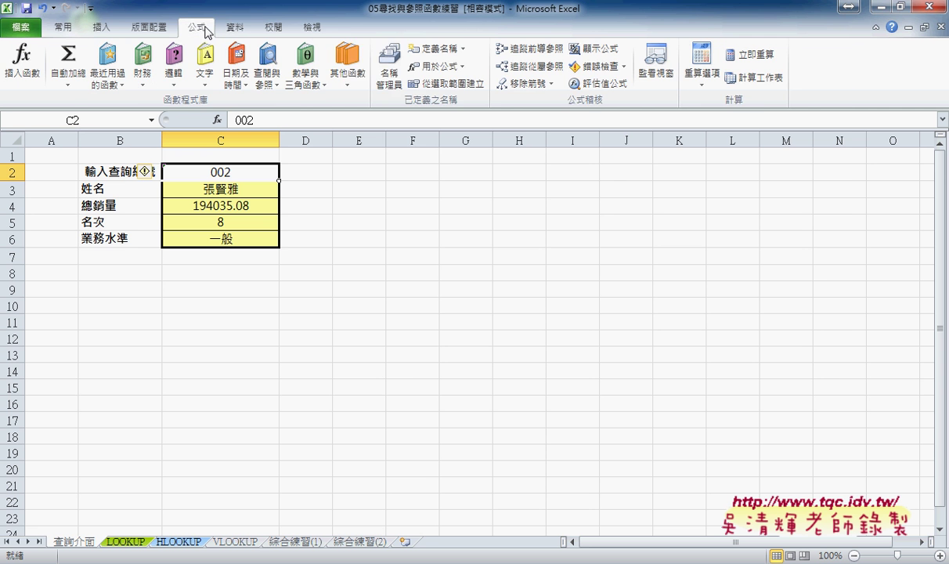
click(389, 72)
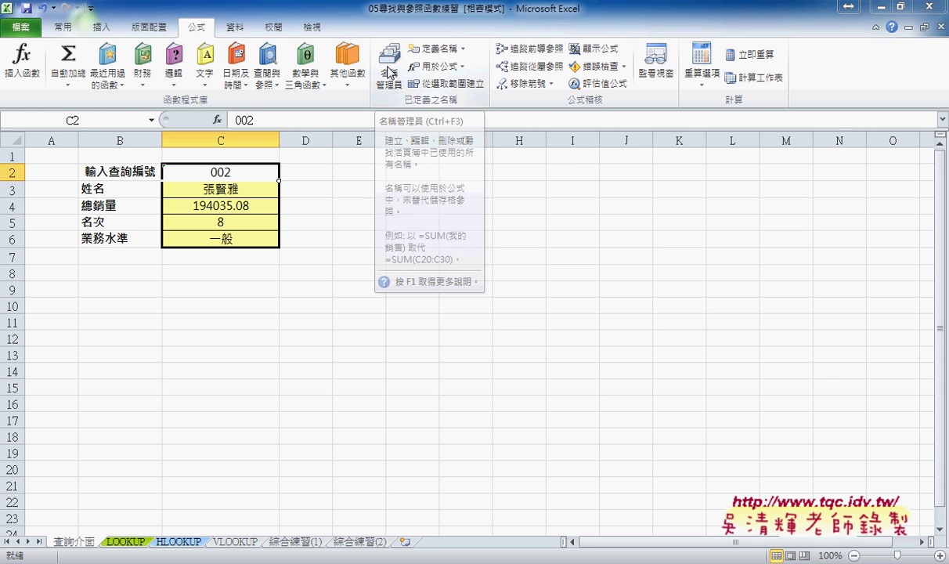
click(465, 195)
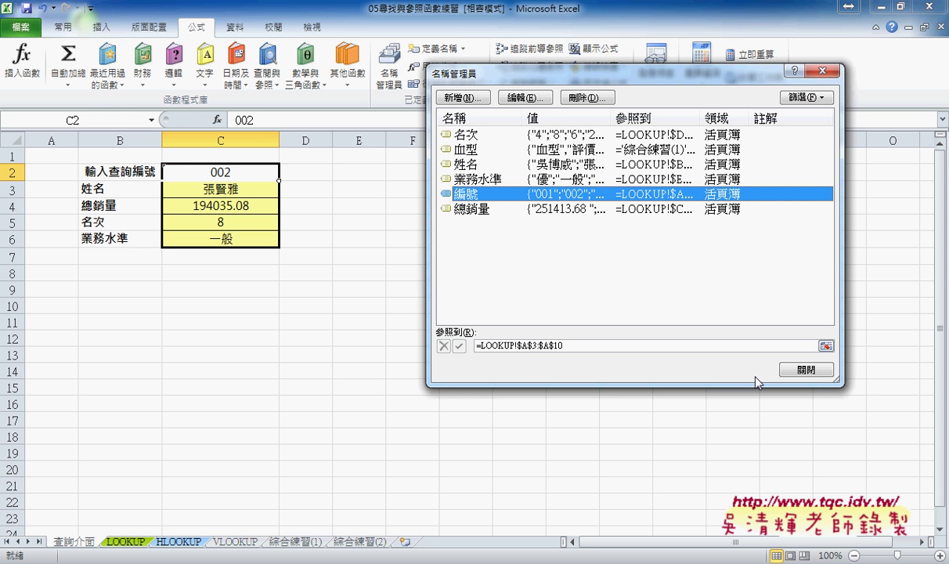
click(784, 368)
click(237, 27)
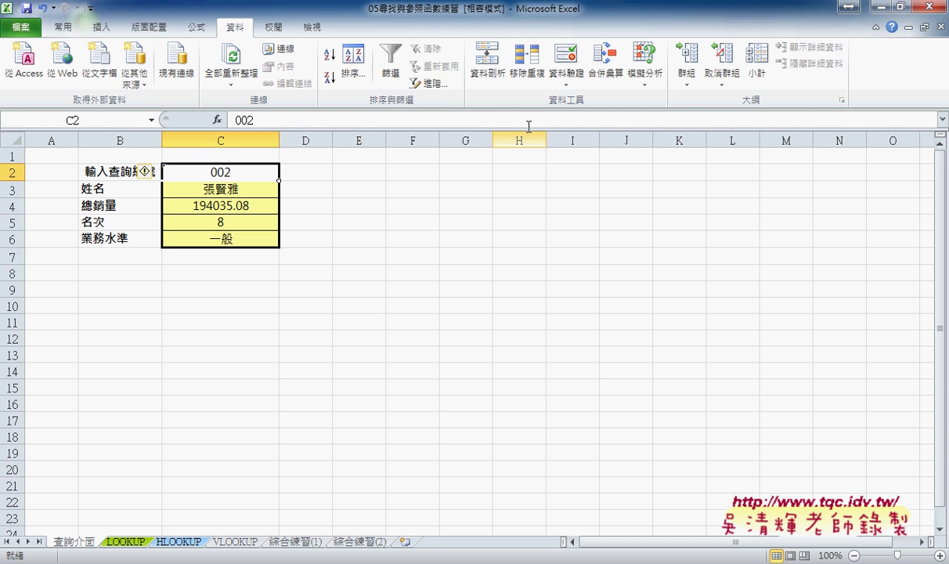
Open Data Validation for C2 and set the allowed entry type to 清單 (List).
click(569, 69)
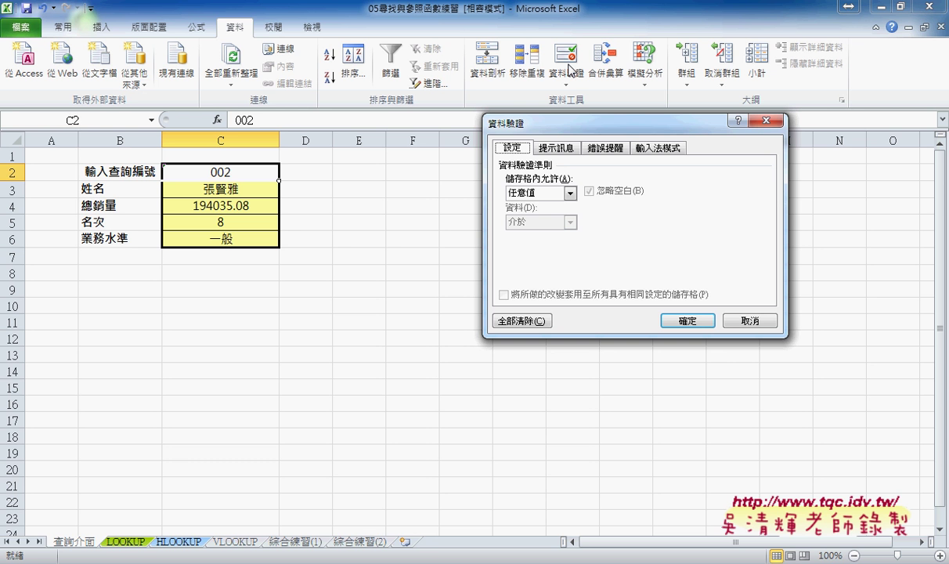
click(571, 193)
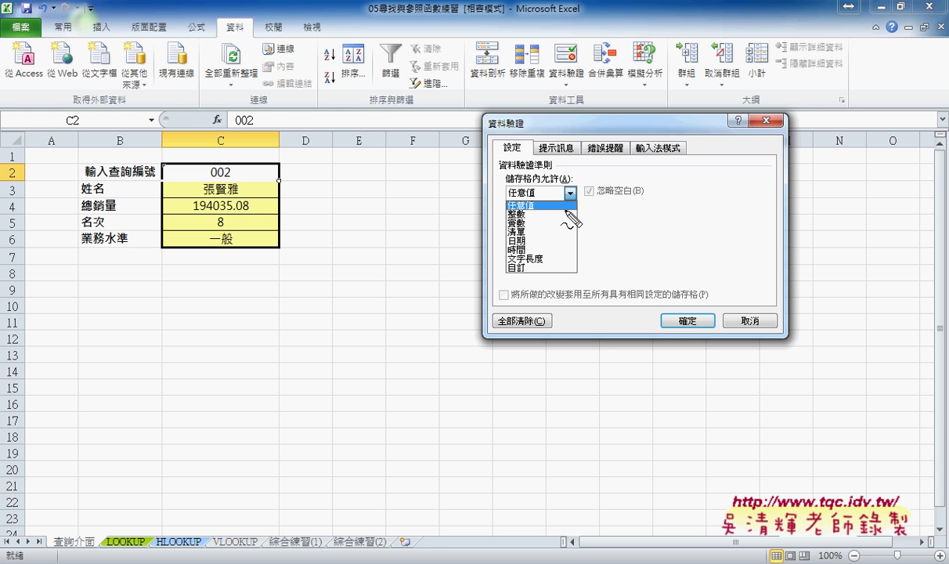
drag(227, 159, 244, 173)
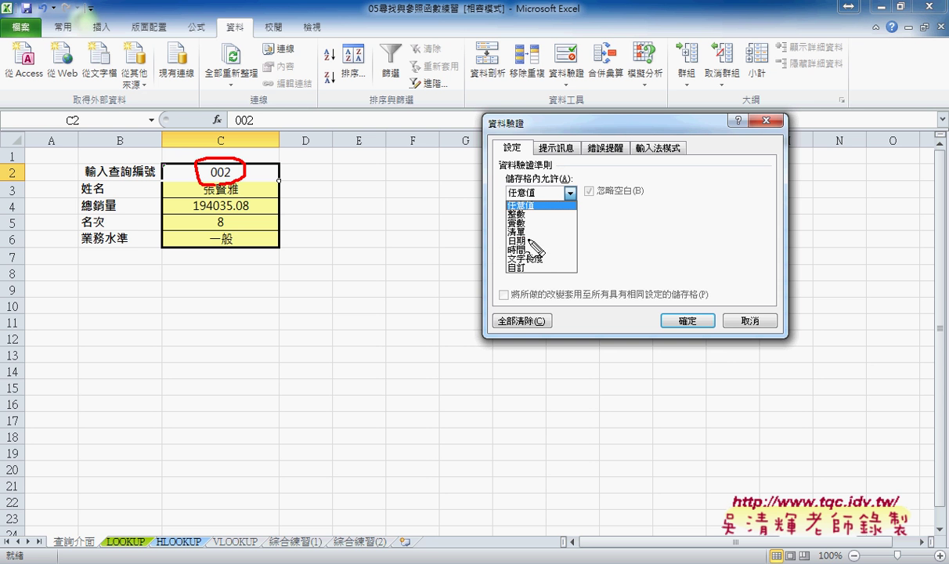
drag(530, 239, 505, 238)
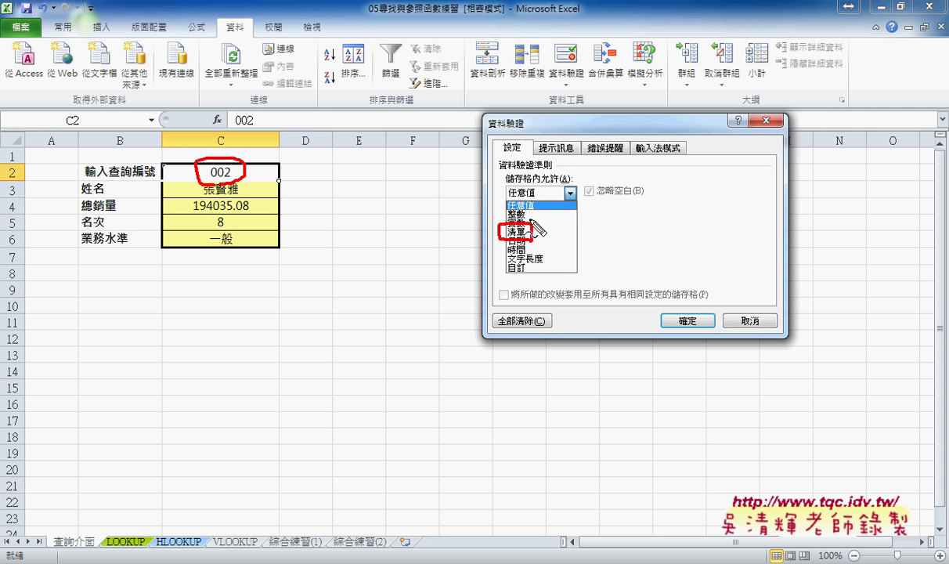
mouse_move(505, 190)
mouse_down()
mouse_move(498, 229)
mouse_move(479, 246)
mouse_up()
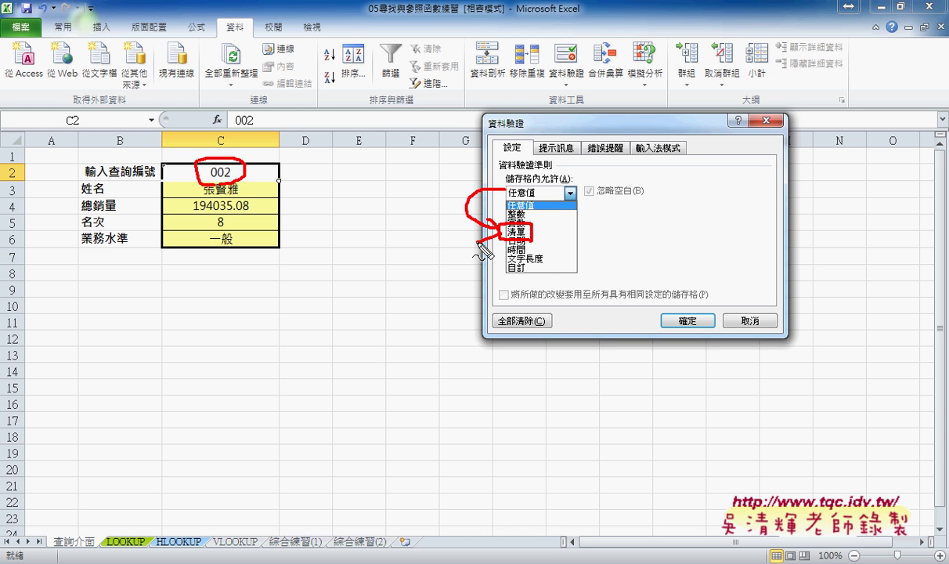
key(Escape)
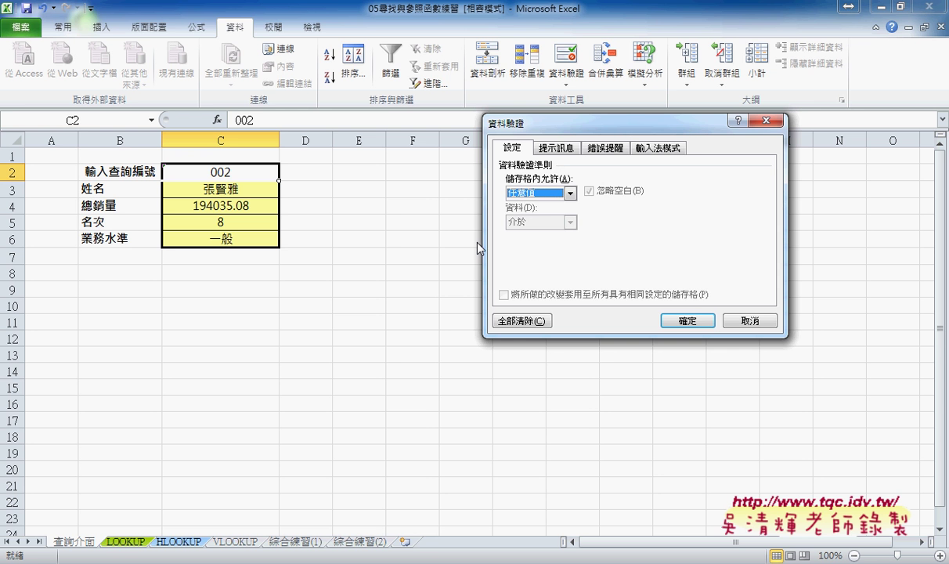
click(565, 197)
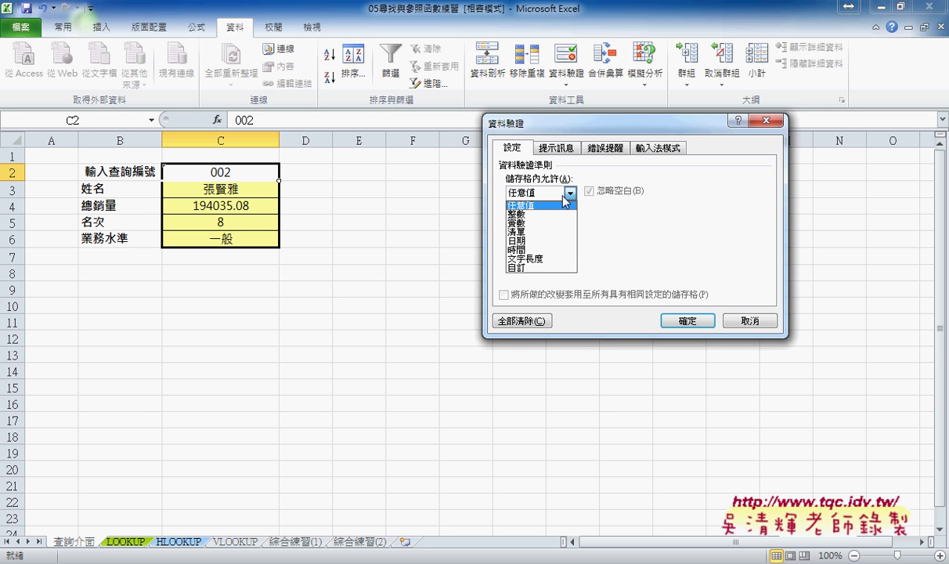
click(549, 233)
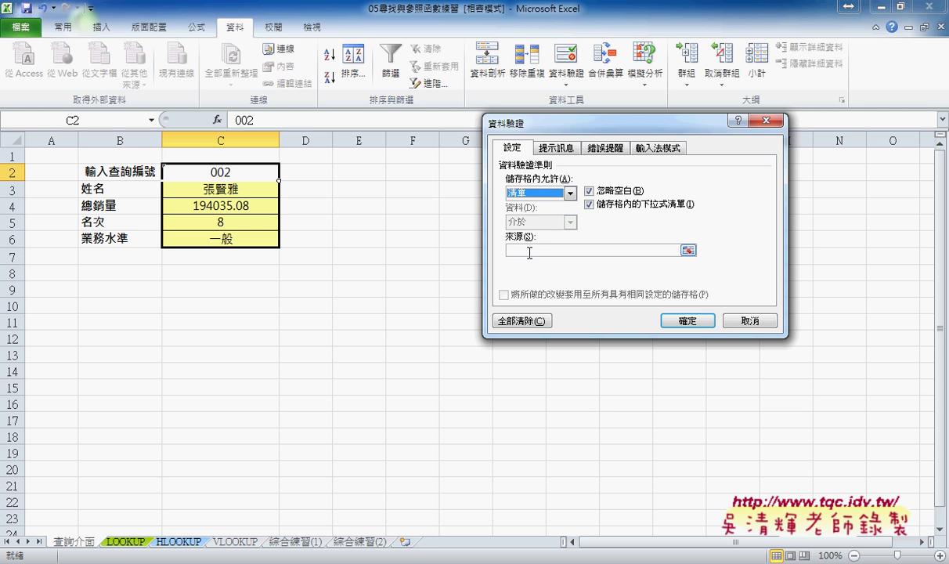
Set the list source to =編號 with Paste Name and apply the validation to C2.
click(530, 250)
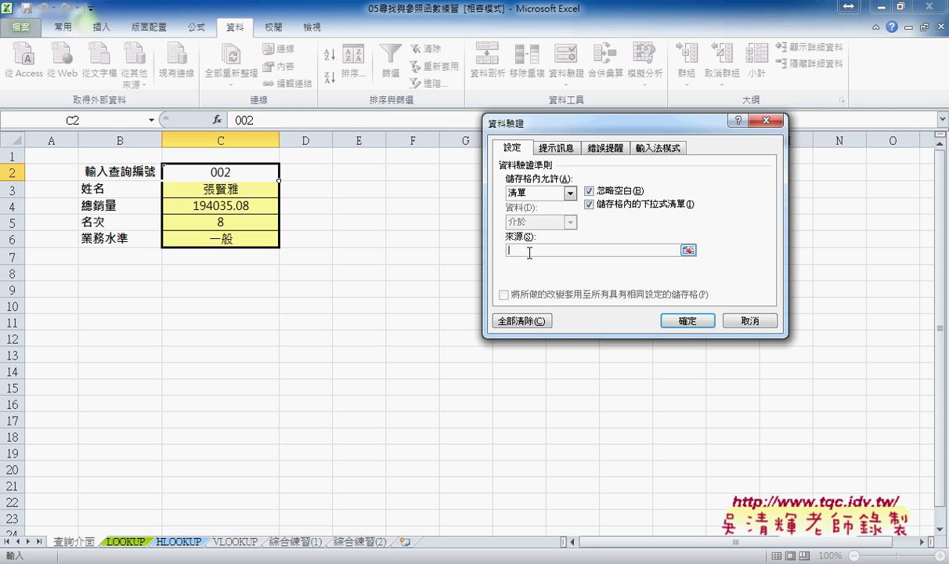
key(F3)
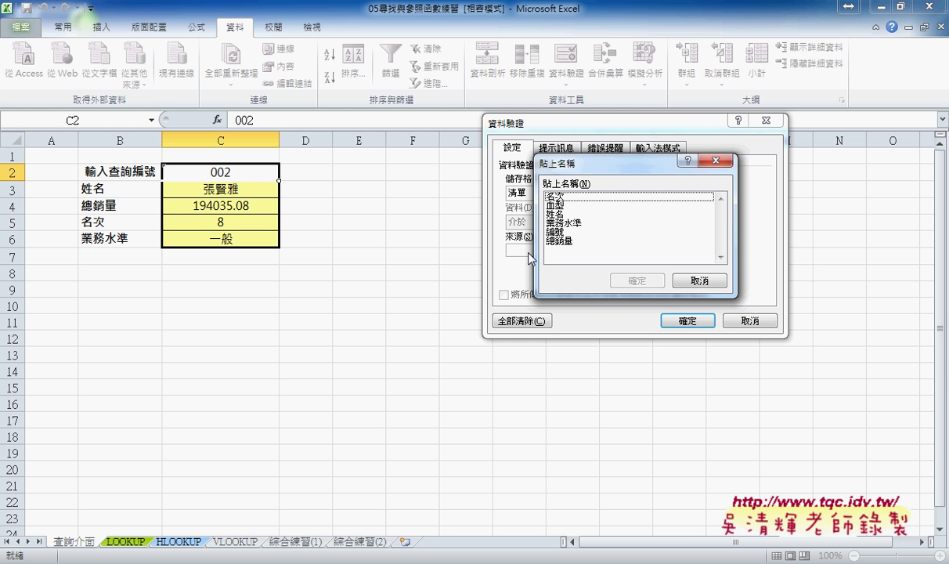
click(574, 233)
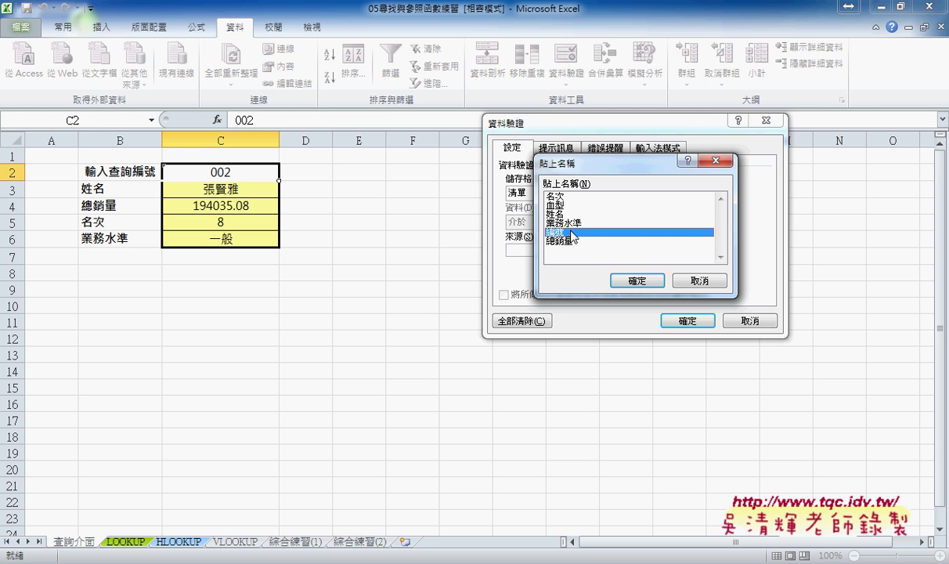
click(633, 280)
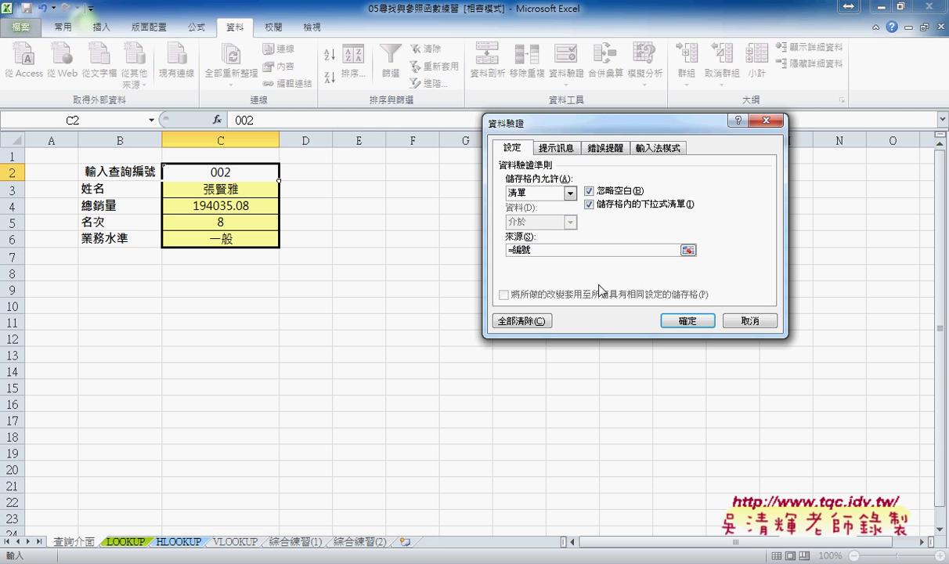
click(679, 326)
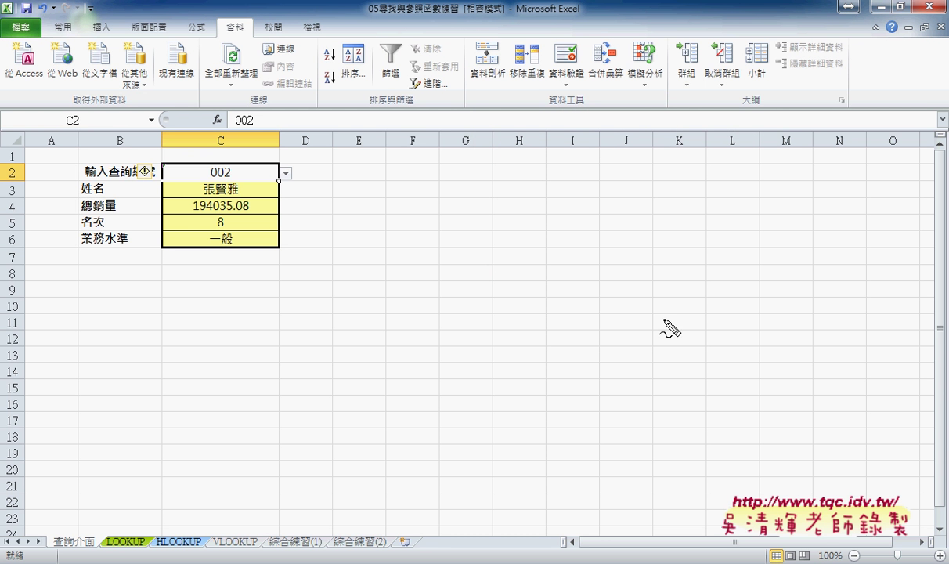
Pick IDs 001, 002, then 003 from C2's drop-down, ending at sales 211348.68, rank 6, level 良.
drag(296, 182, 303, 182)
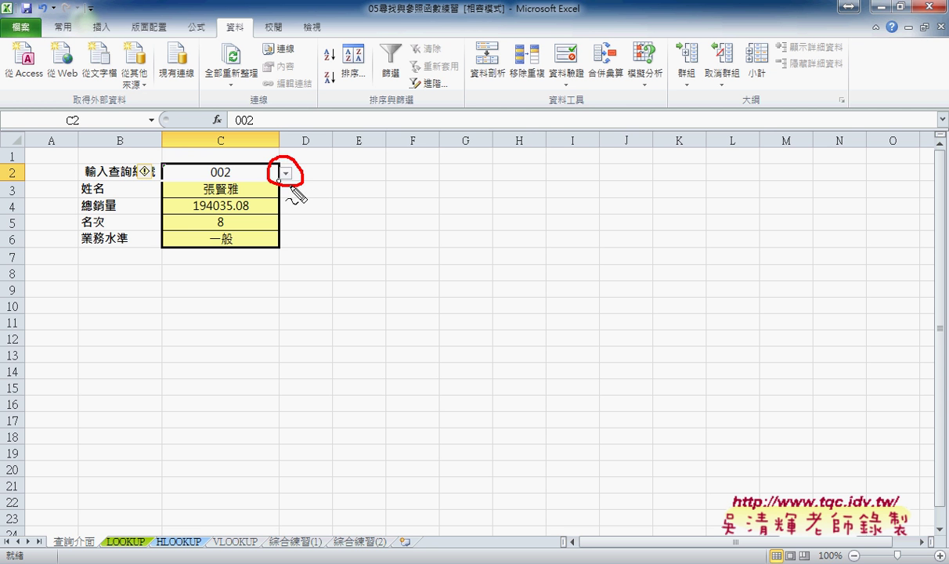
key(Escape)
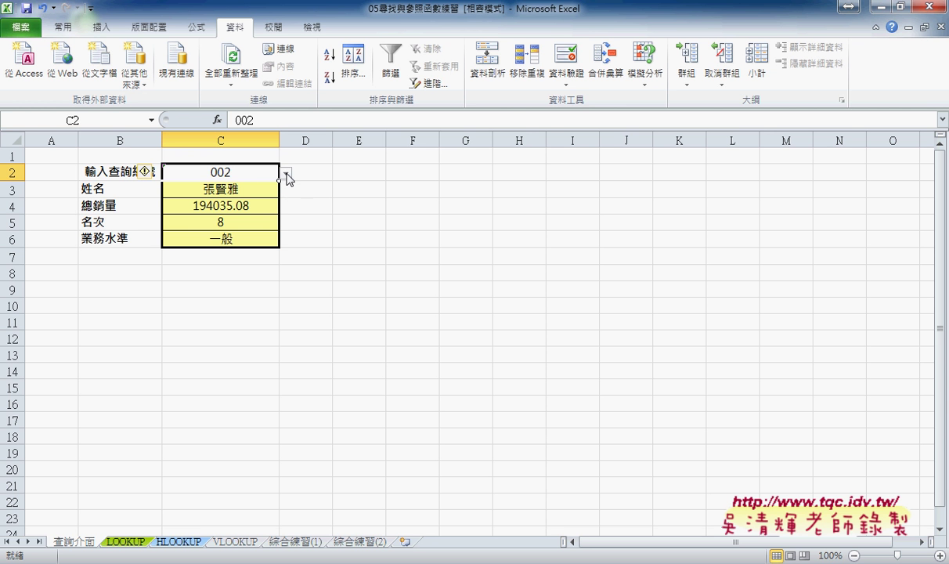
click(287, 176)
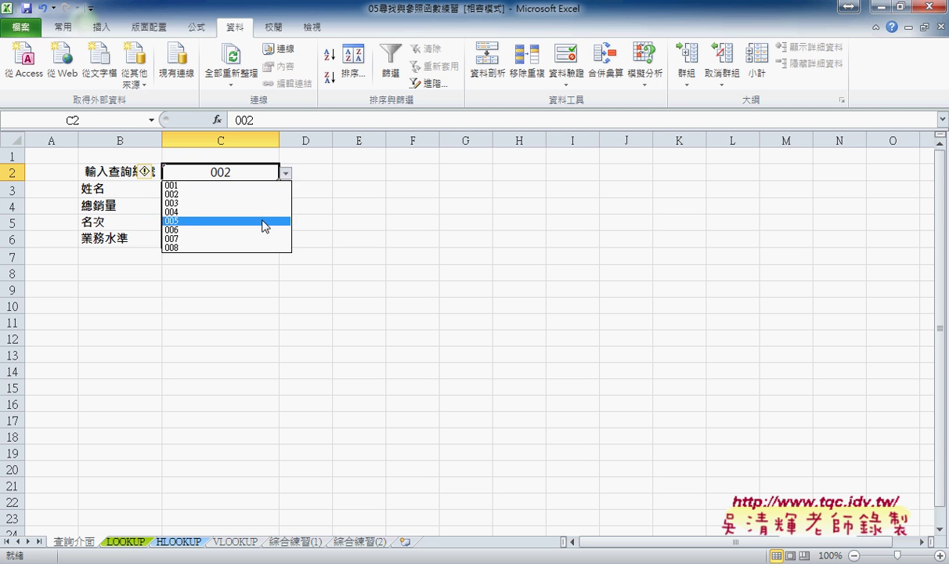
click(263, 186)
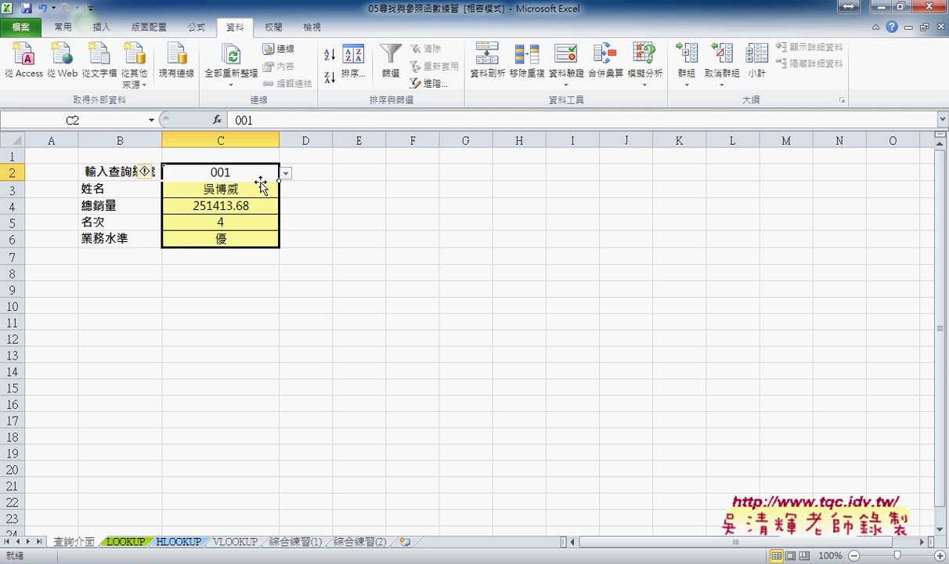
click(286, 176)
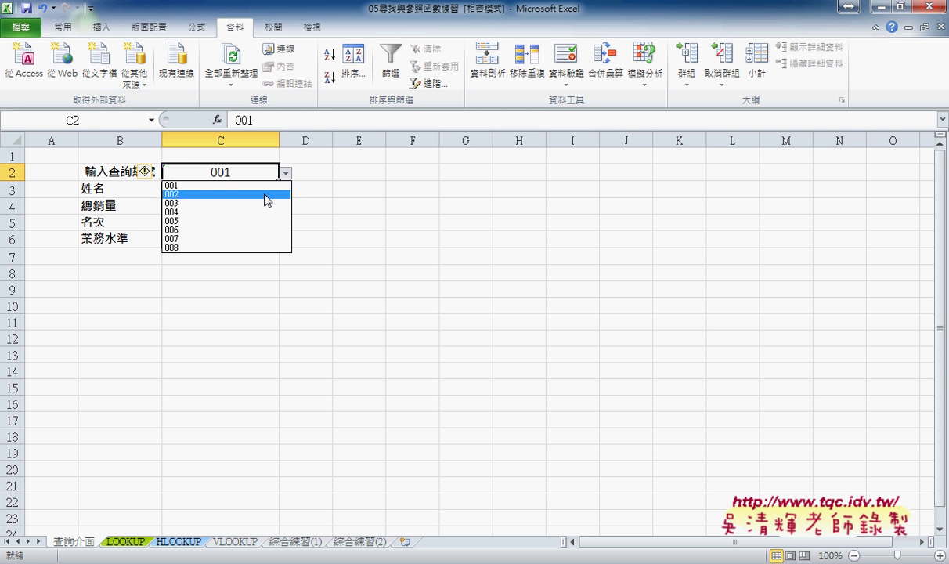
click(262, 193)
click(286, 176)
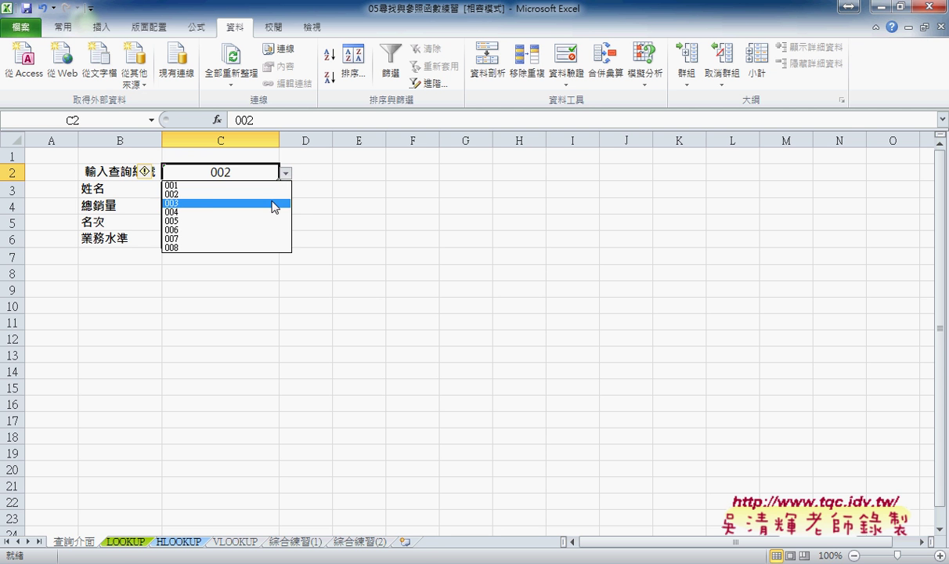
click(262, 202)
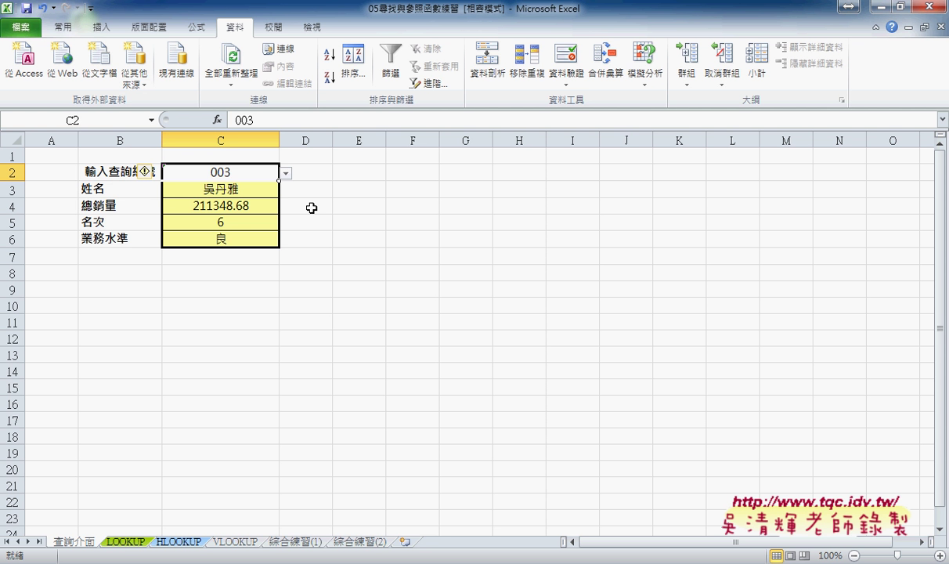
Copy the 查詢介面 sheet before LOOKUP and rename the copy 查詢介面 (VLOOKUP).
click(237, 185)
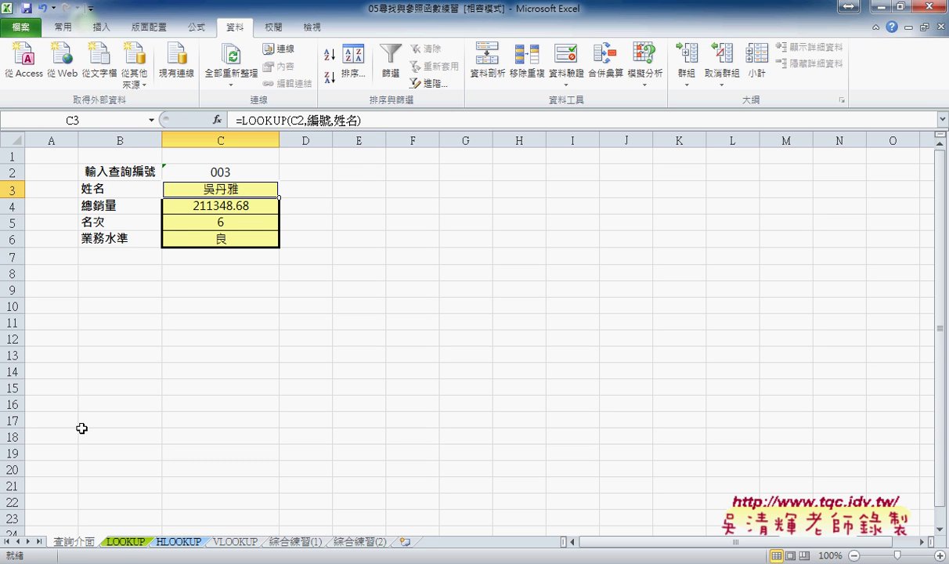
drag(75, 541, 122, 539)
drag(122, 539, 141, 539)
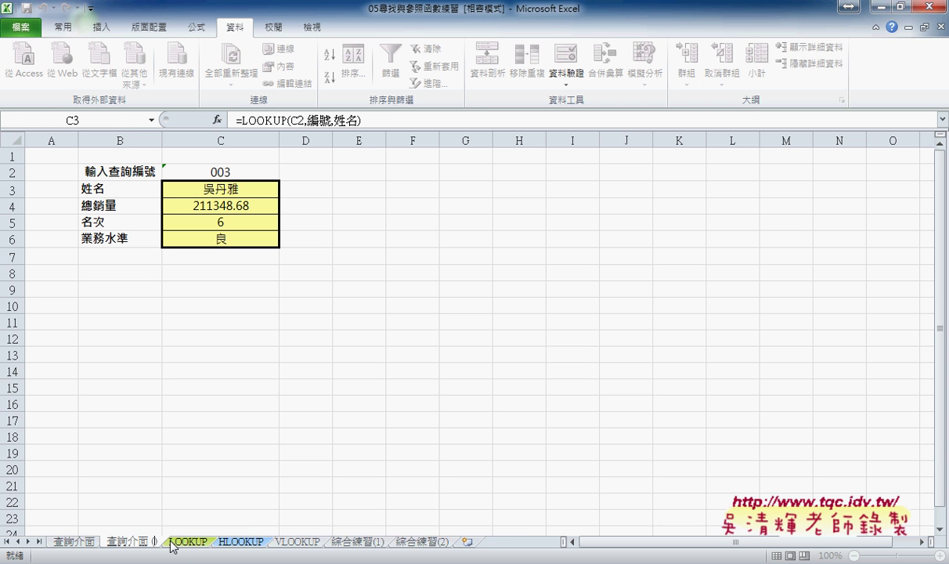
text(VLO)
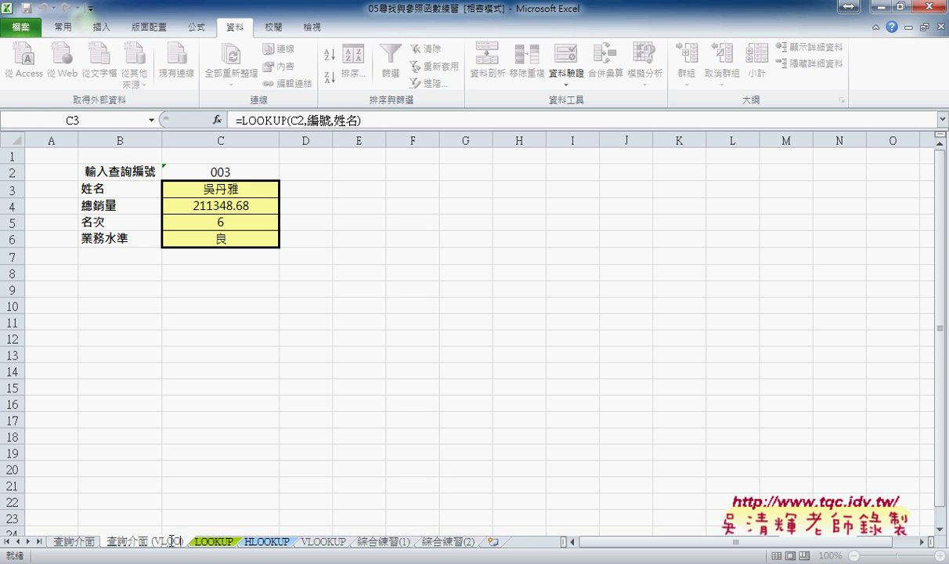
text(OKUP))
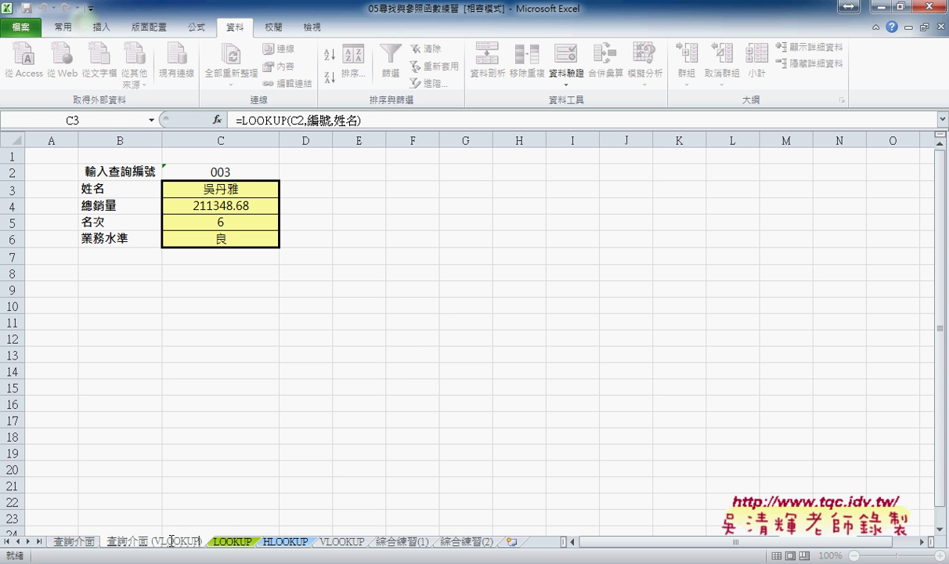
key(Return)
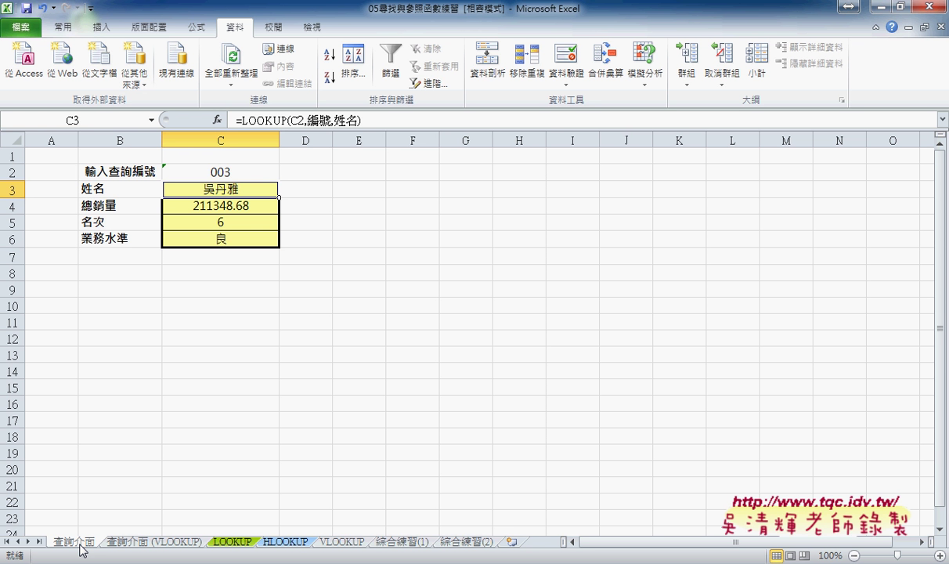
click(248, 173)
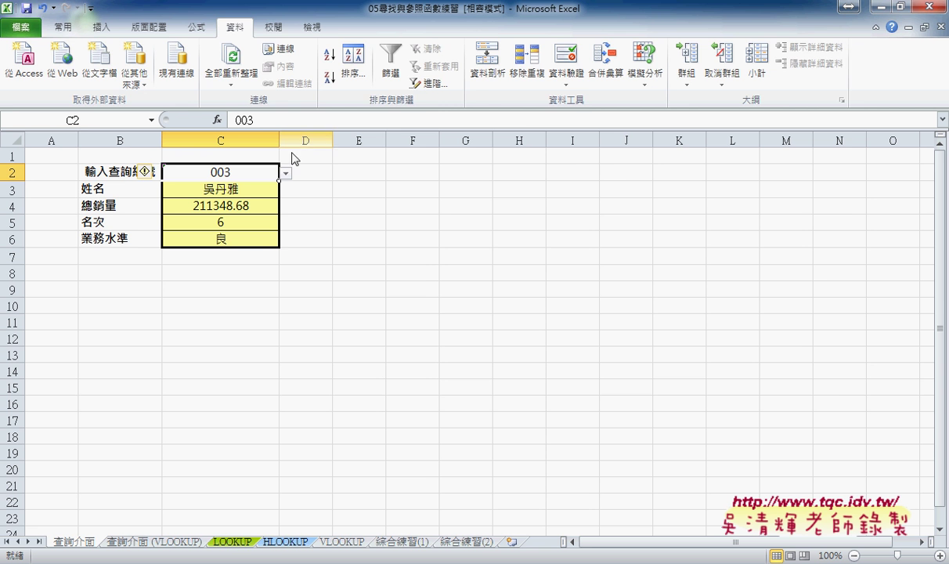
click(195, 28)
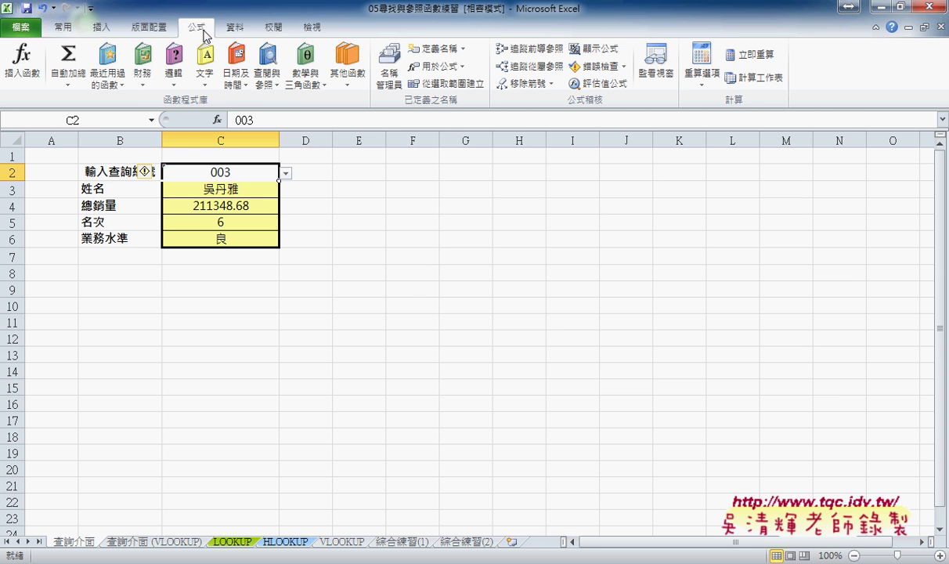
click(391, 92)
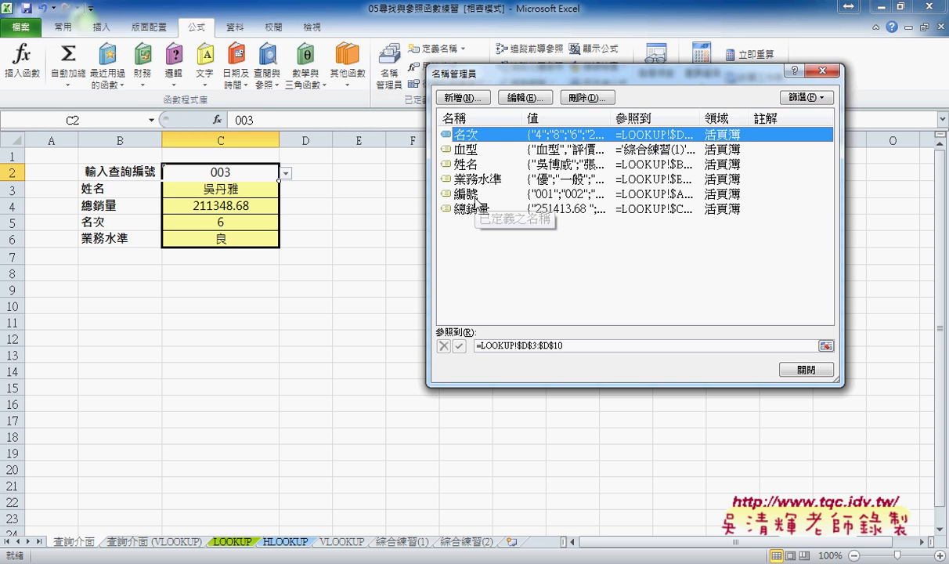
click(456, 194)
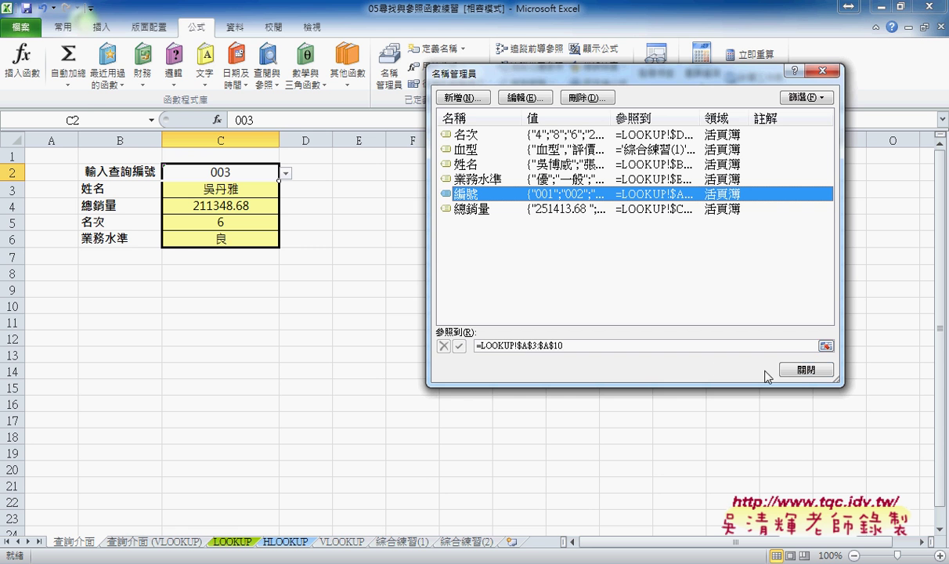
click(790, 371)
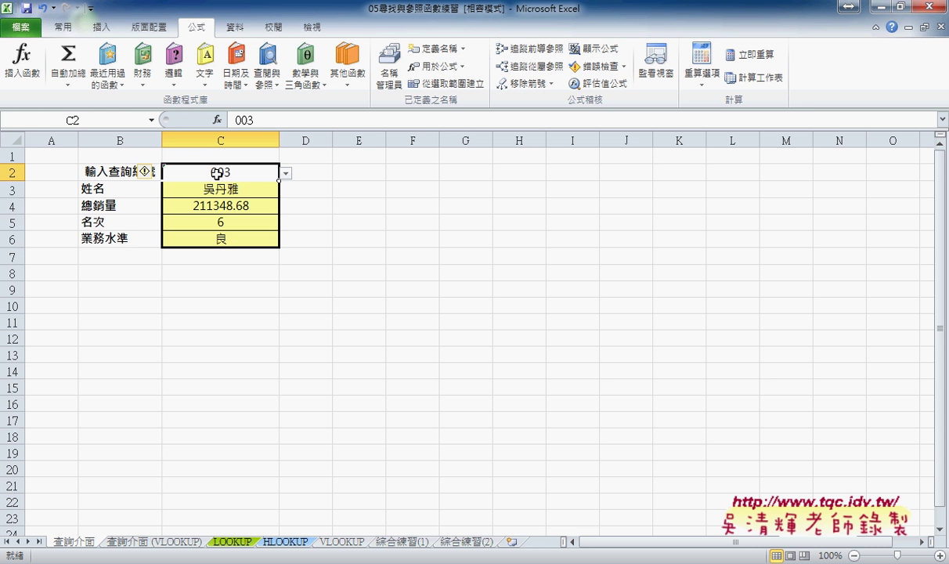
Confirm C2's validation source is =編號 and open its drop-down listing IDs 001–008.
click(235, 27)
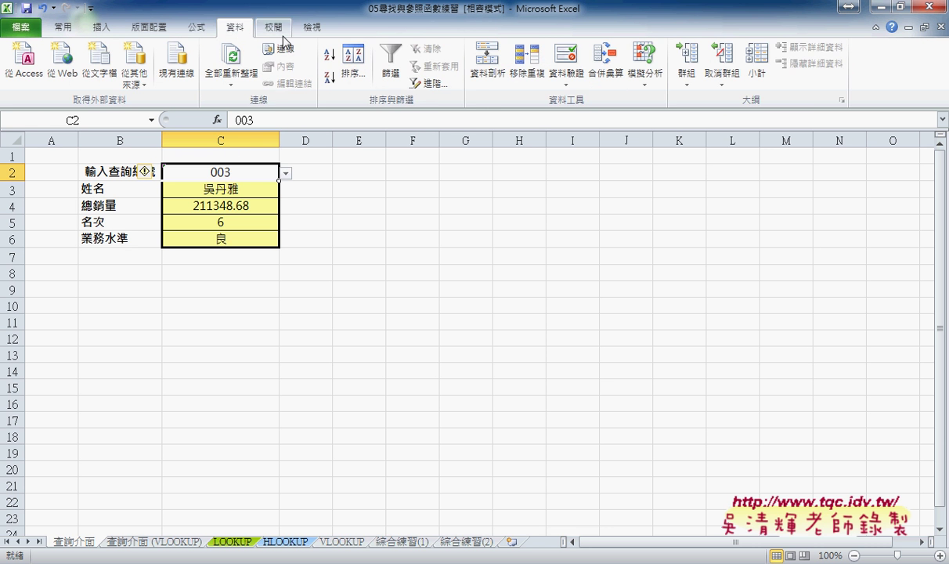
click(568, 63)
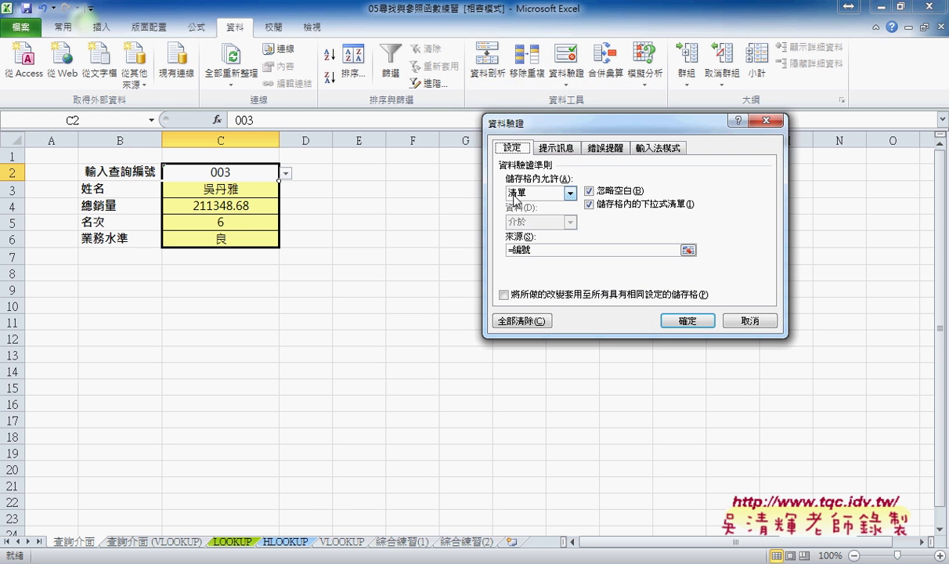
click(538, 250)
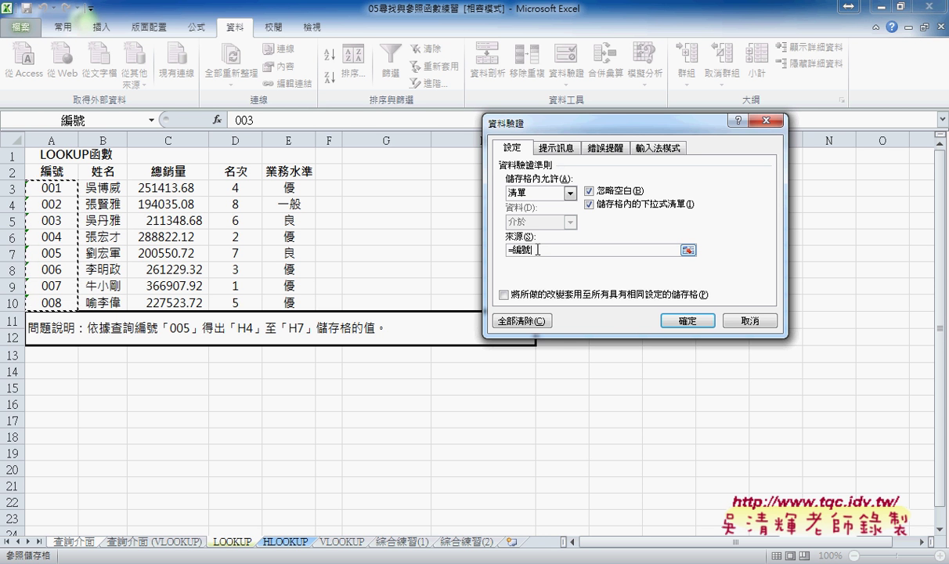
click(676, 321)
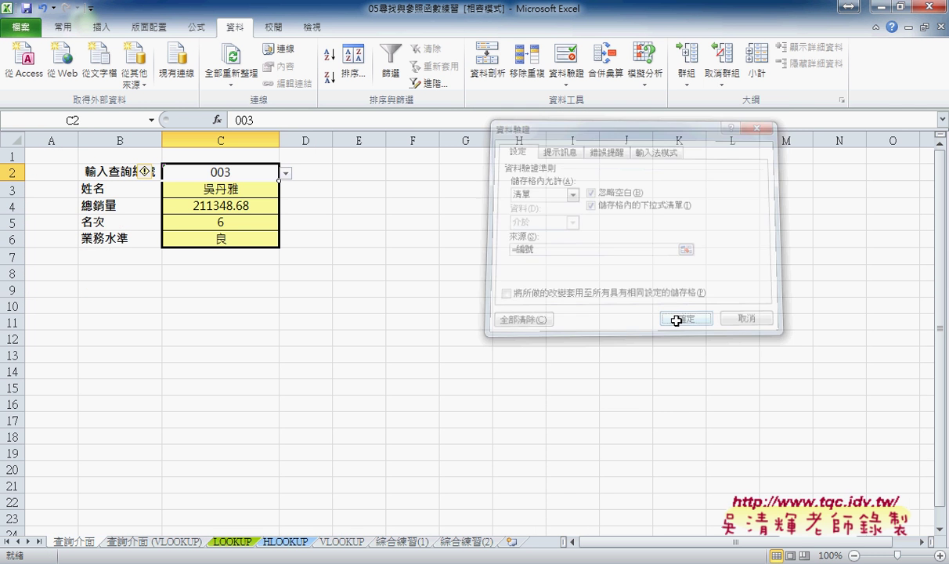
click(285, 173)
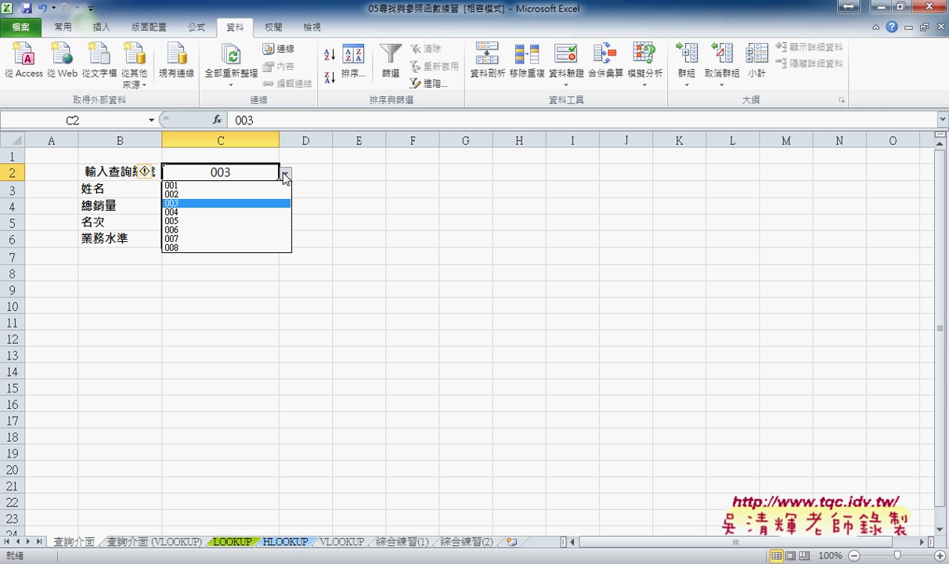